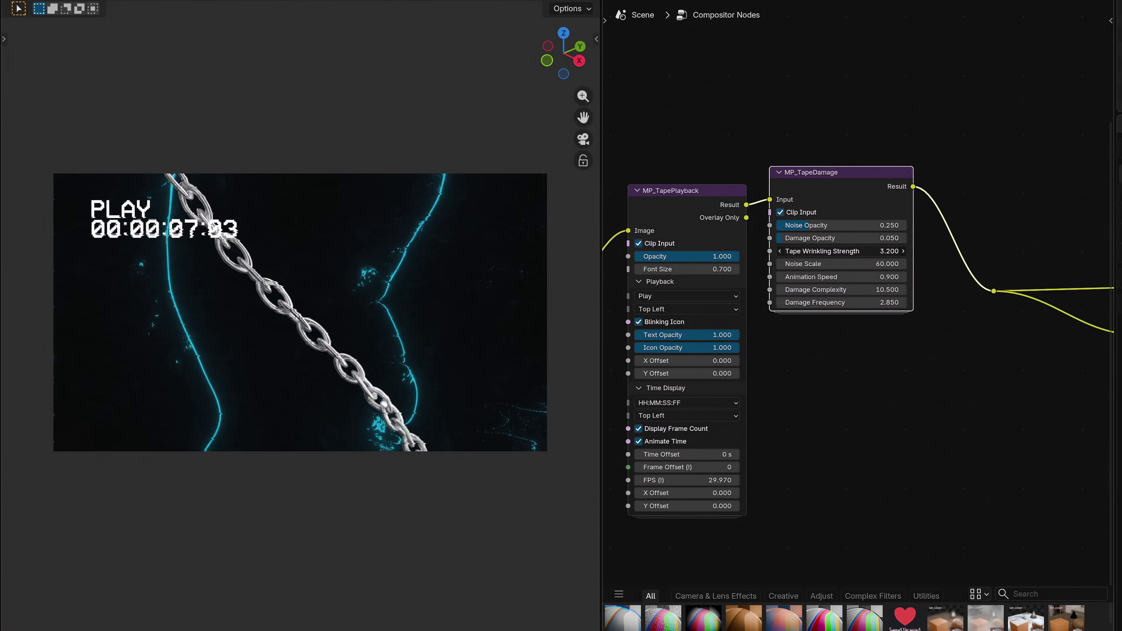
Set the tape damage node's Tape Wrinkling Strength to 13.6 and Damage Complexity to 53, and increase its Damage Opacity
left_click_drag(835, 250, 878, 251)
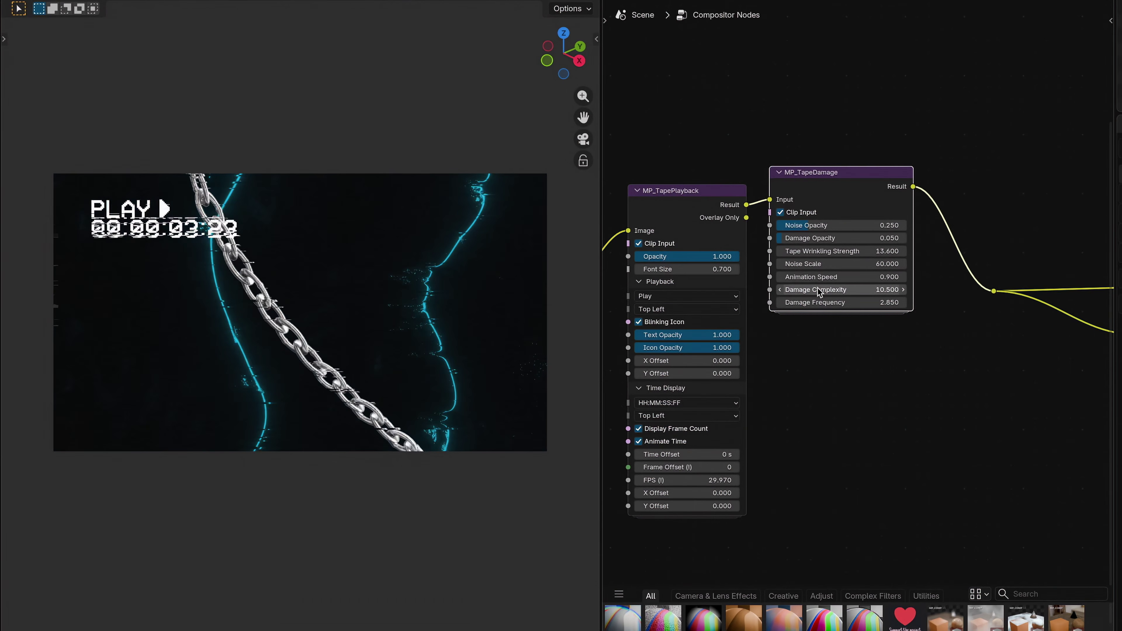
mouse_move(812, 289)
left_mouse_down()
mouse_move(887, 290)
mouse_move(814, 288)
left_mouse_up()
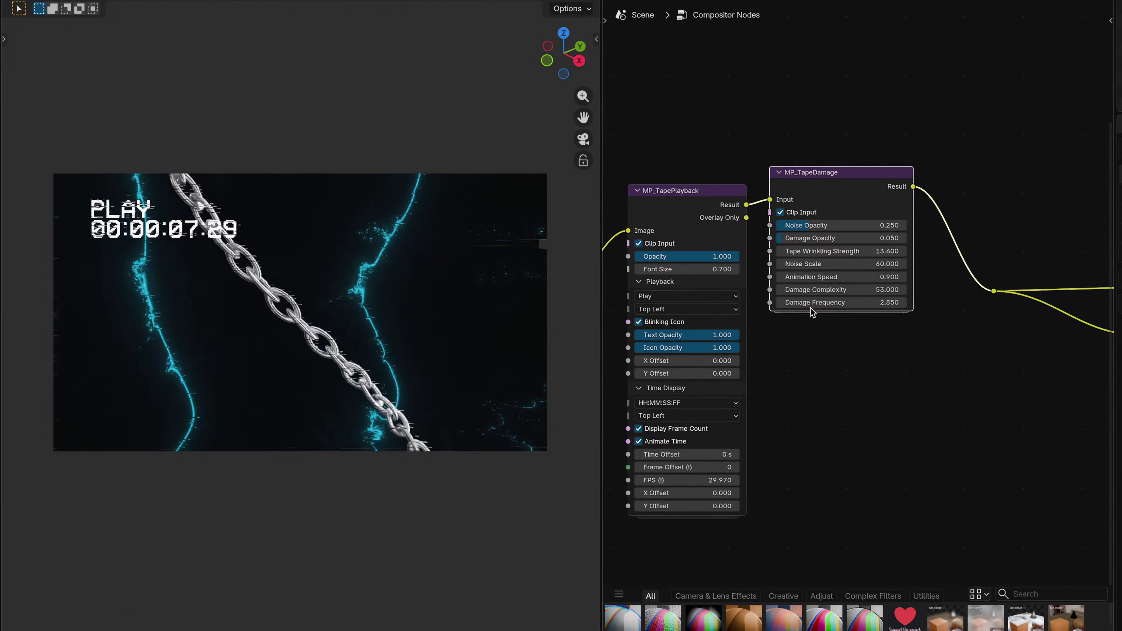
left_click_drag(814, 238, 905, 239)
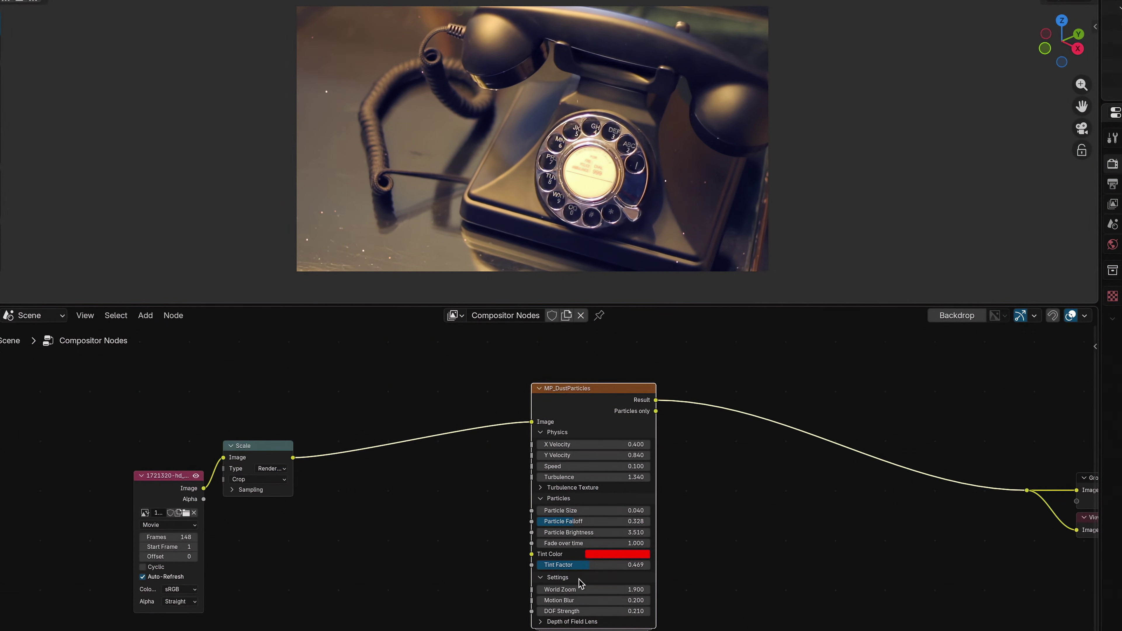
Set the dust particles' DOF Strength to 0.5 and X Velocity to -0.22, and adjust their tint color
left_click_drag(574, 611, 601, 610)
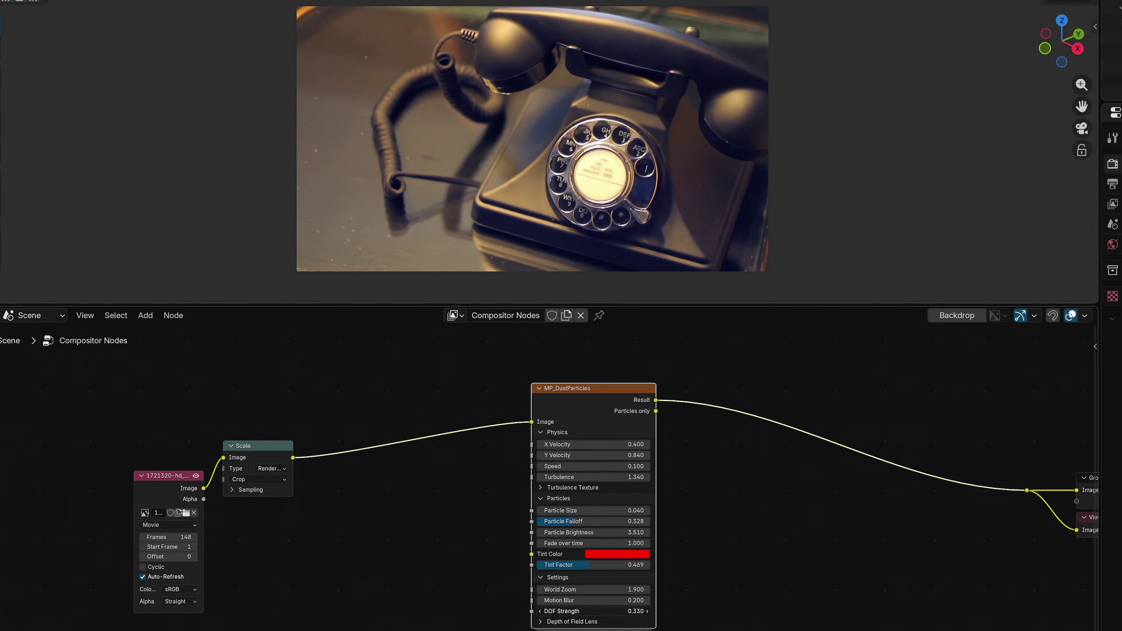
left_click_drag(583, 611, 601, 611)
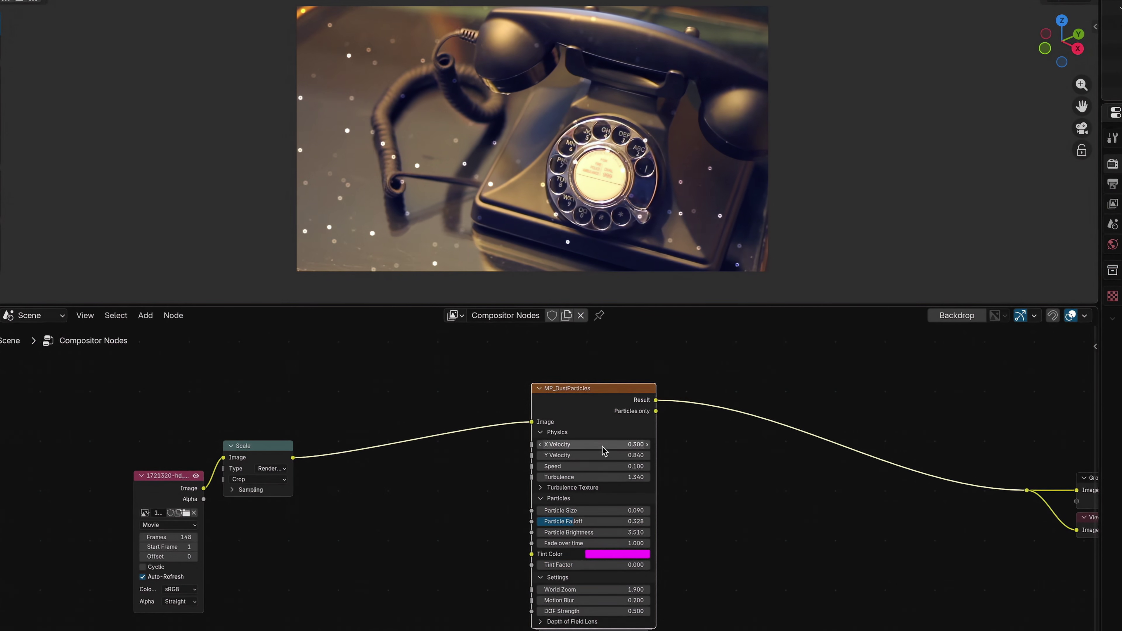
left_click_drag(584, 444, 543, 444)
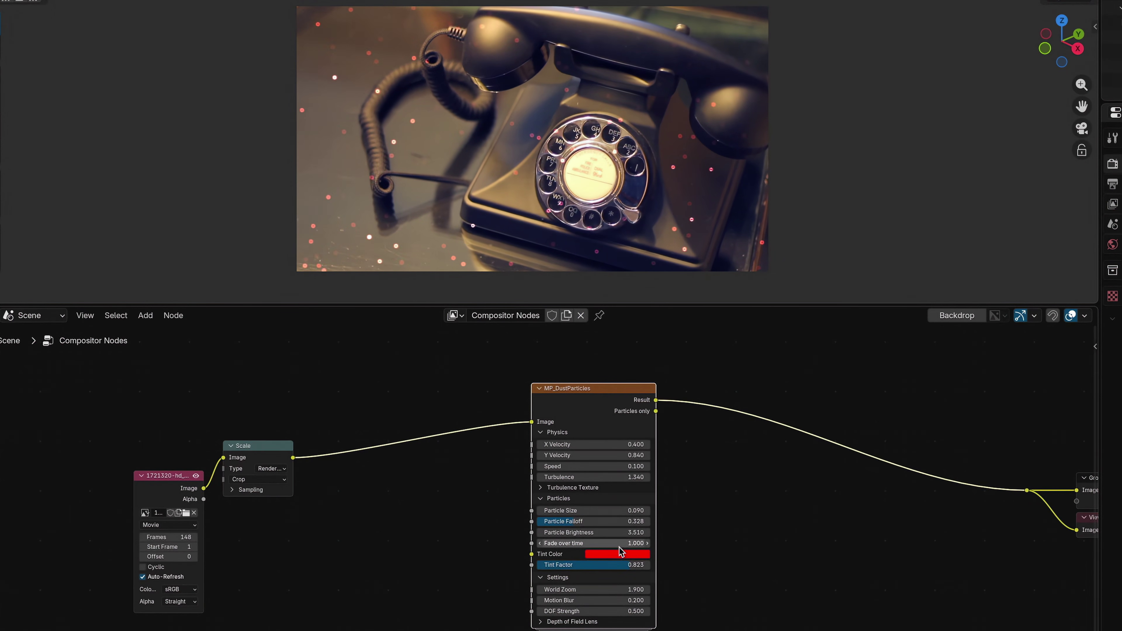
left_click(620, 551)
left_click_drag(592, 456, 663, 457)
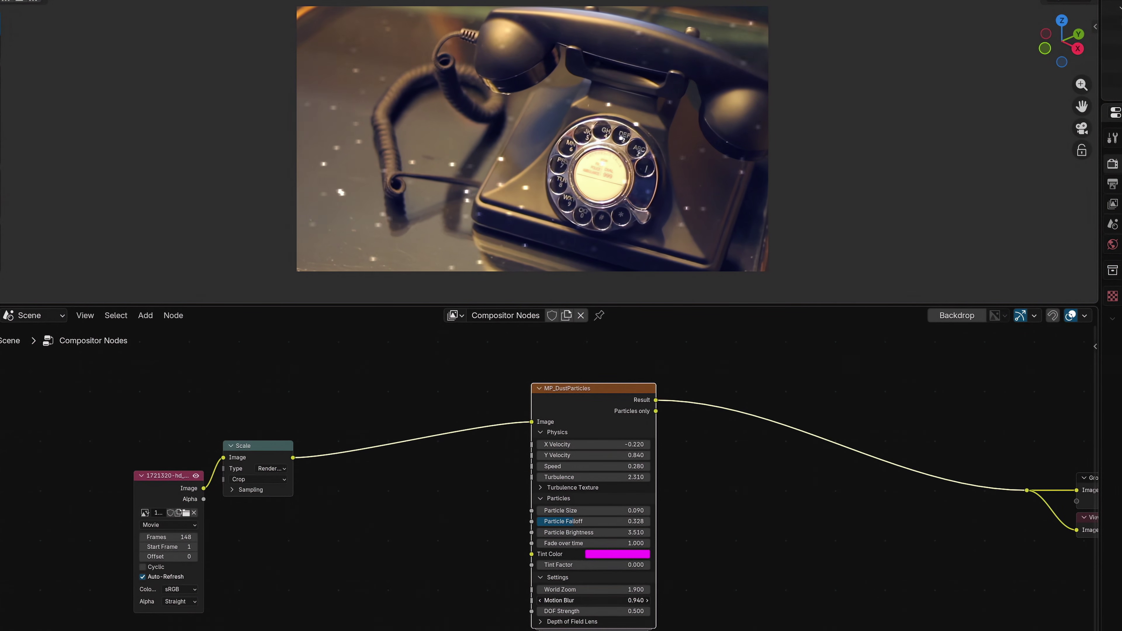
Set the dust particles' Motion Blur to 0.68, DOF Strength to 0.41 and Fade over time to 1.7
left_click_drag(592, 600, 637, 600)
left_click_drag(593, 600, 571, 600)
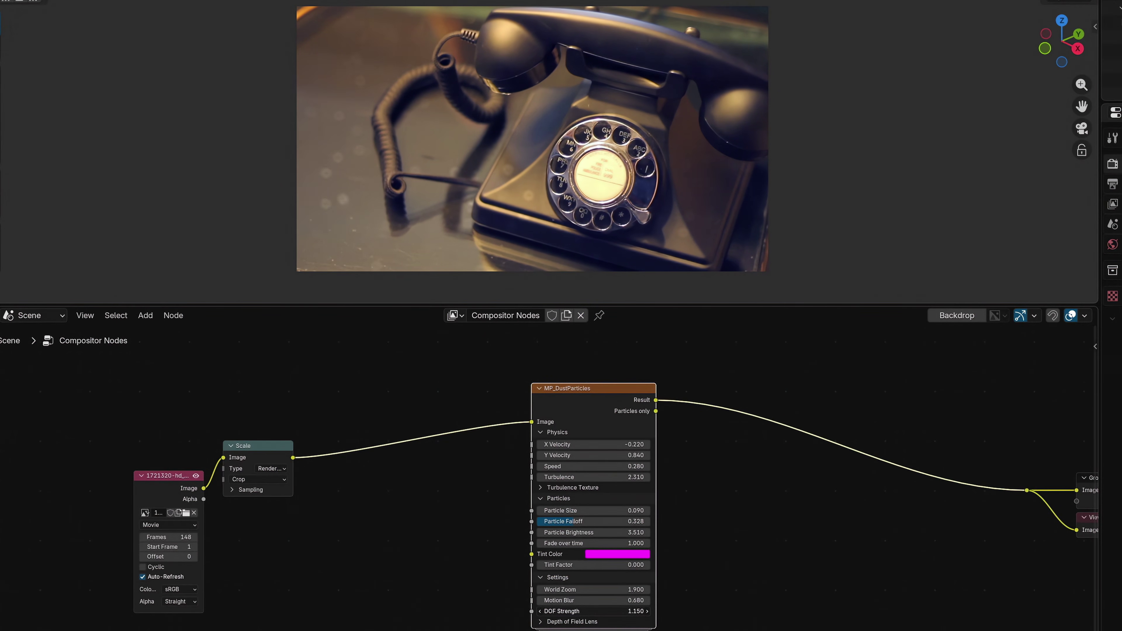
left_click_drag(592, 611, 570, 610)
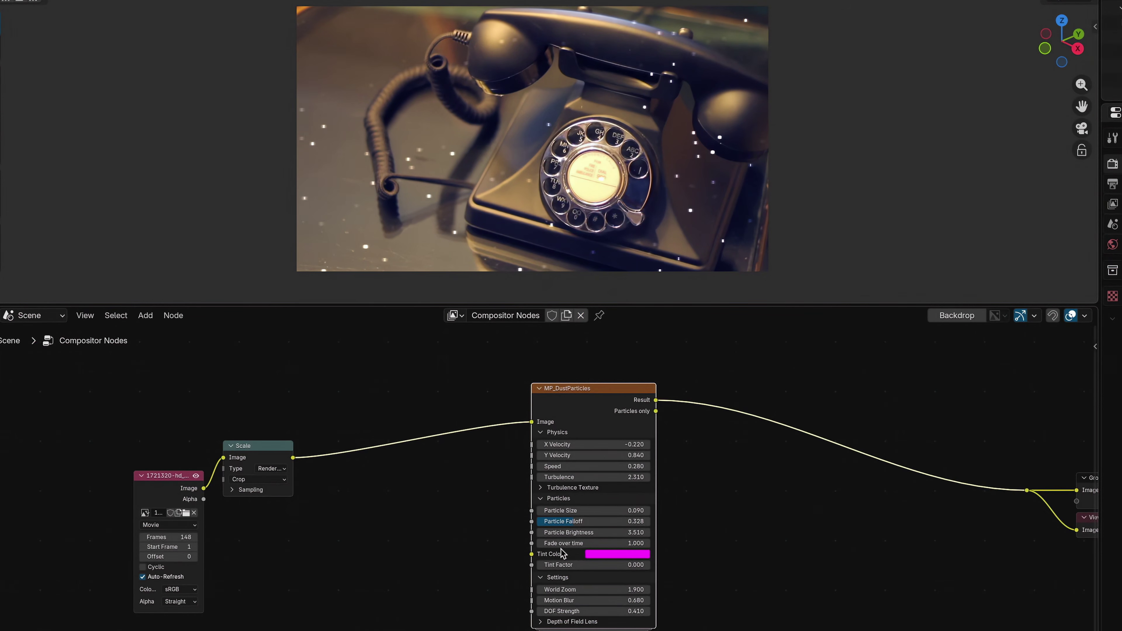
left_click_drag(572, 543, 543, 543)
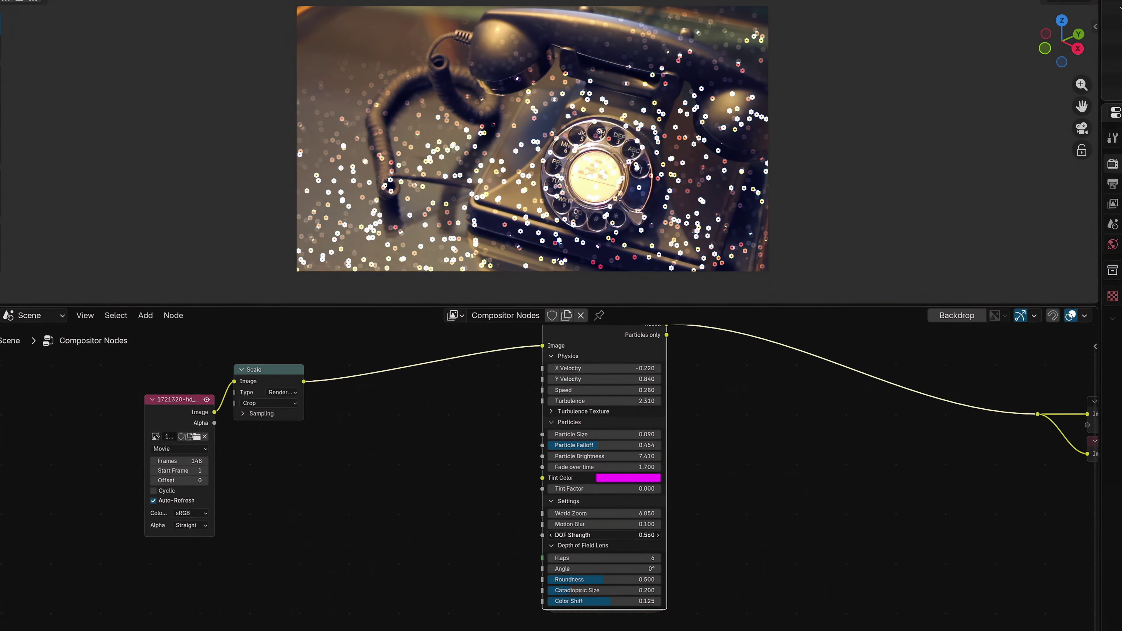
Adjust the dust particles' DOF Strength and Particle Brightness, and reshape the depth of field lens through its Flaps, Roundness and Catadioptric Size
mouse_move(604, 534)
left_mouse_down()
mouse_move(629, 534)
mouse_move(618, 534)
left_mouse_up()
mouse_move(611, 601)
left_mouse_down()
mouse_move(631, 590)
mouse_move(614, 590)
left_mouse_up()
mouse_move(618, 456)
left_mouse_down()
mouse_move(574, 456)
mouse_move(600, 456)
left_mouse_up()
mouse_move(614, 590)
left_mouse_down()
mouse_move(552, 590)
mouse_move(624, 590)
left_mouse_up()
left_click_drag(604, 580, 547, 579)
left_click_drag(603, 557, 583, 558)
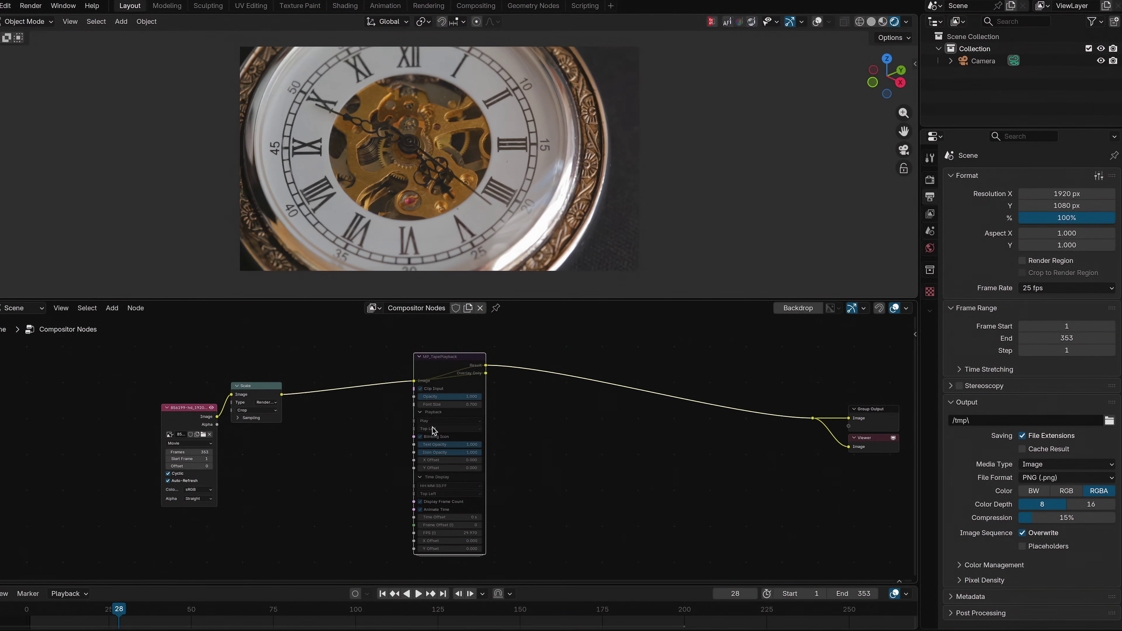
Unmute the tape playback node and scrub the timeline to about frame 72
key("m")
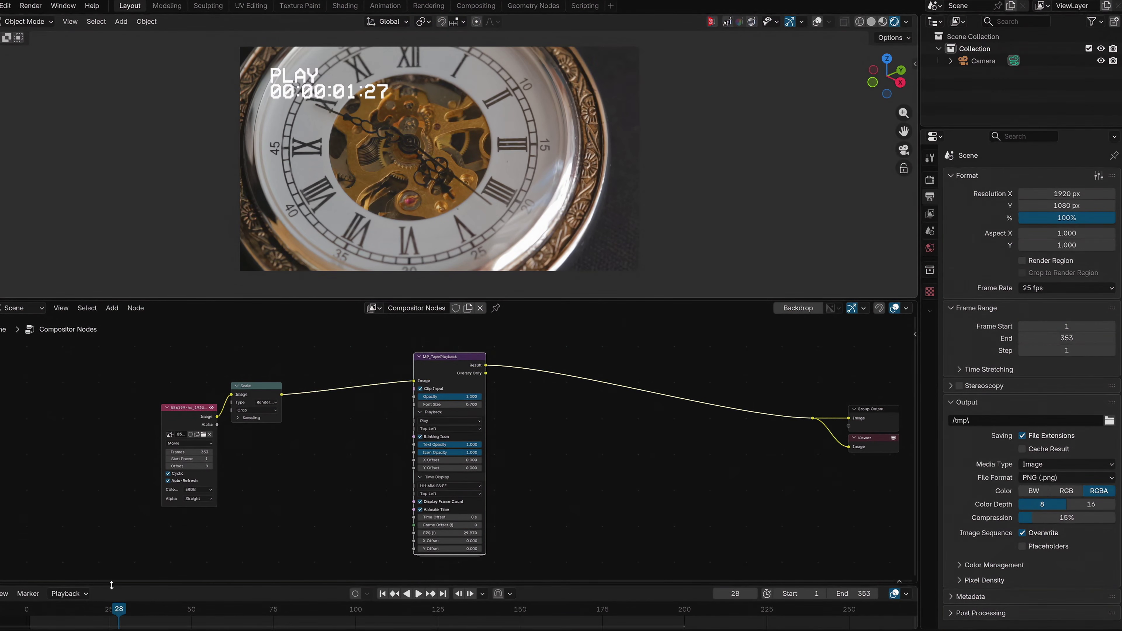
left_click_drag(115, 610, 265, 622)
scroll(483, 419, "up", 3)
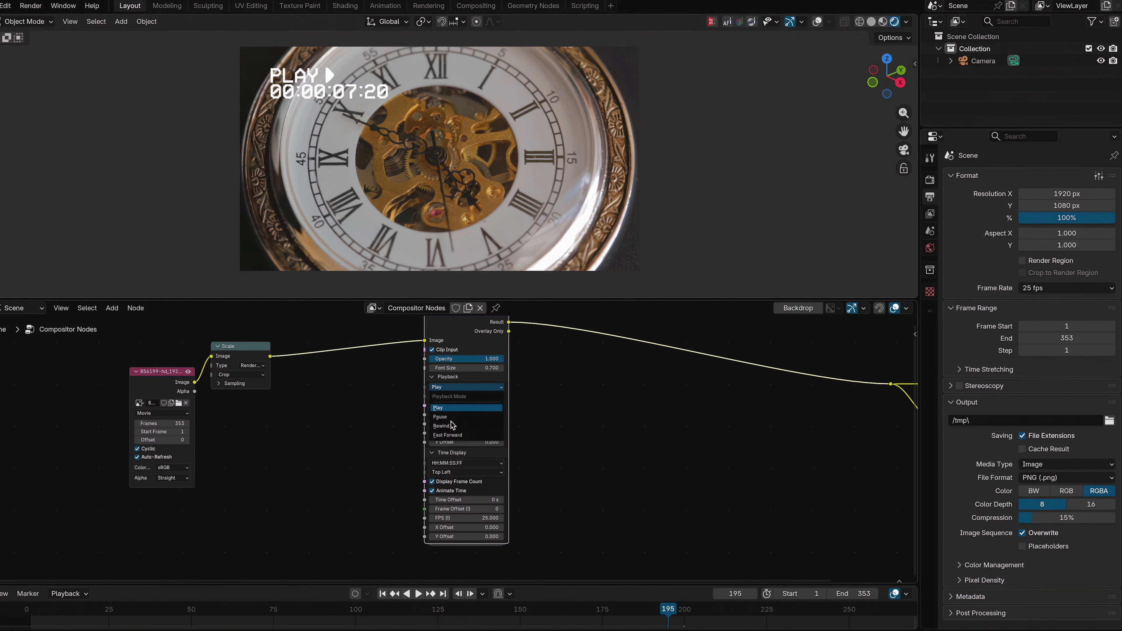
Try the Pause, Rewind and Fast Forward playback modes on the tape playback node
left_click(443, 416)
left_click(467, 390)
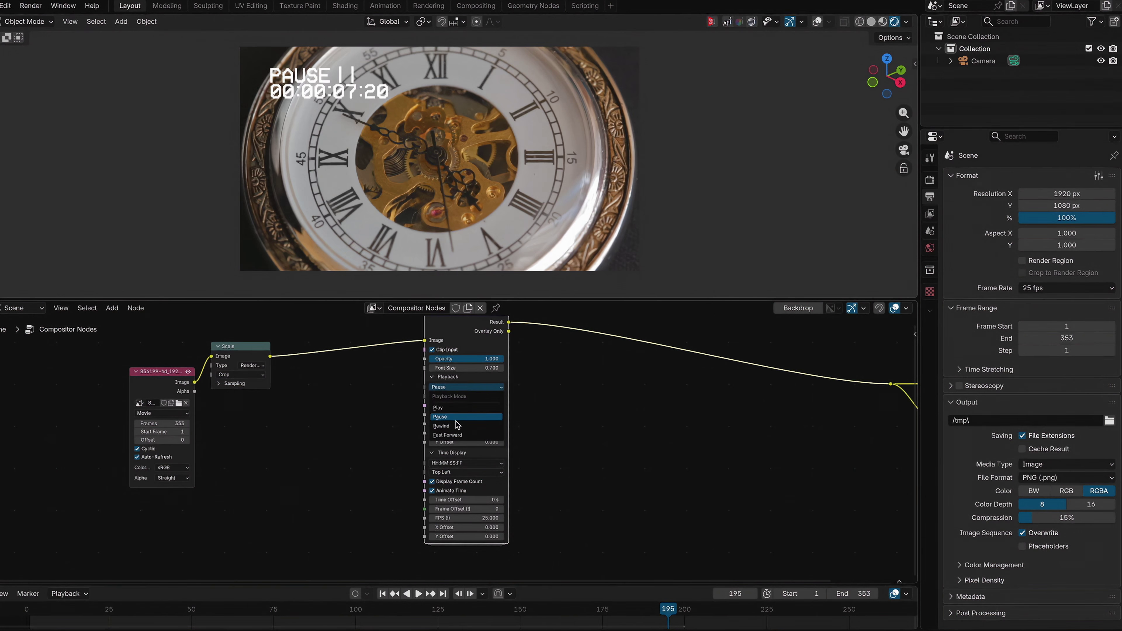
left_click(453, 426)
left_click(468, 387)
left_click(450, 434)
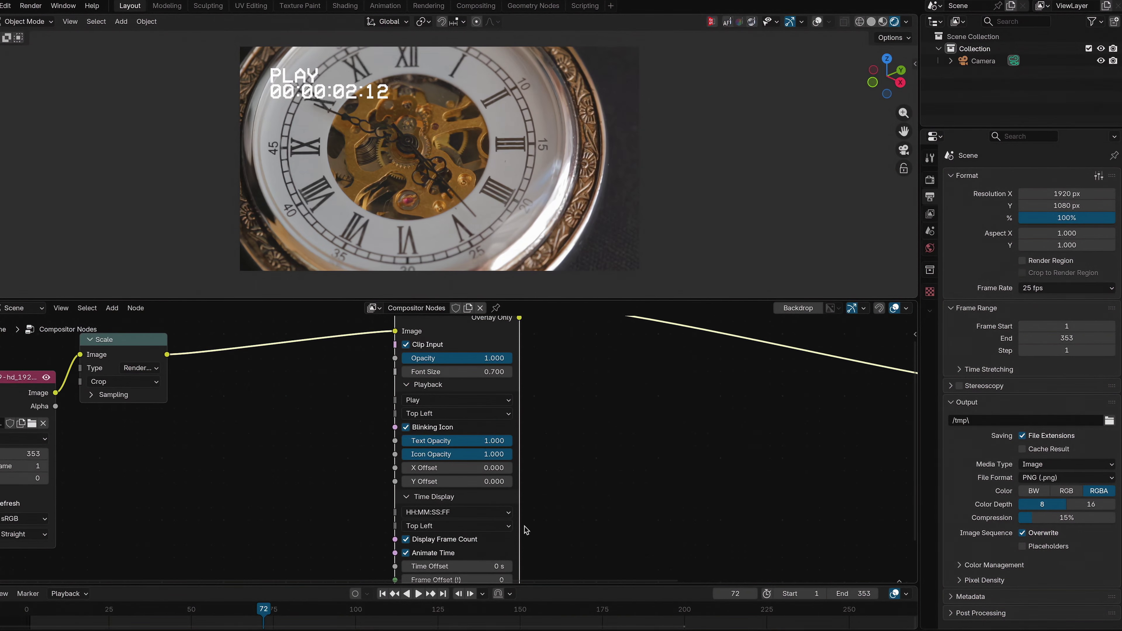
Step back and forth through the frames around 75 to examine when the time display rolls over to the next second
middle_click_drag(530, 511, 534, 379)
scroll(504, 436, "up", 1)
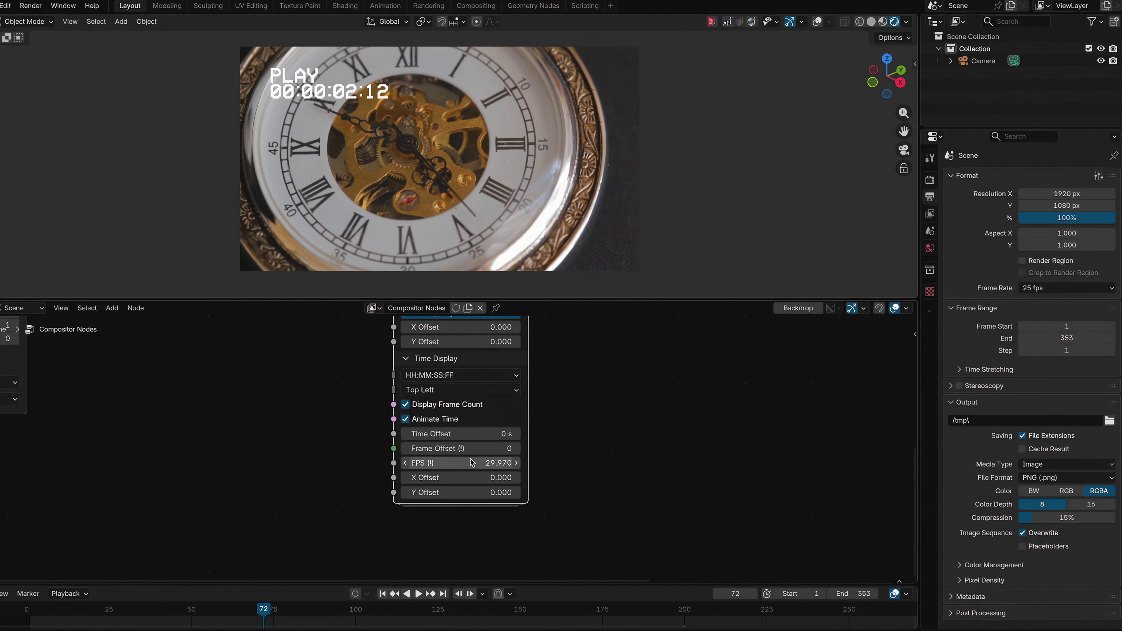
key("Right")
key("Right")
key("Right")
key("Right")
key("Right")
key("Right")
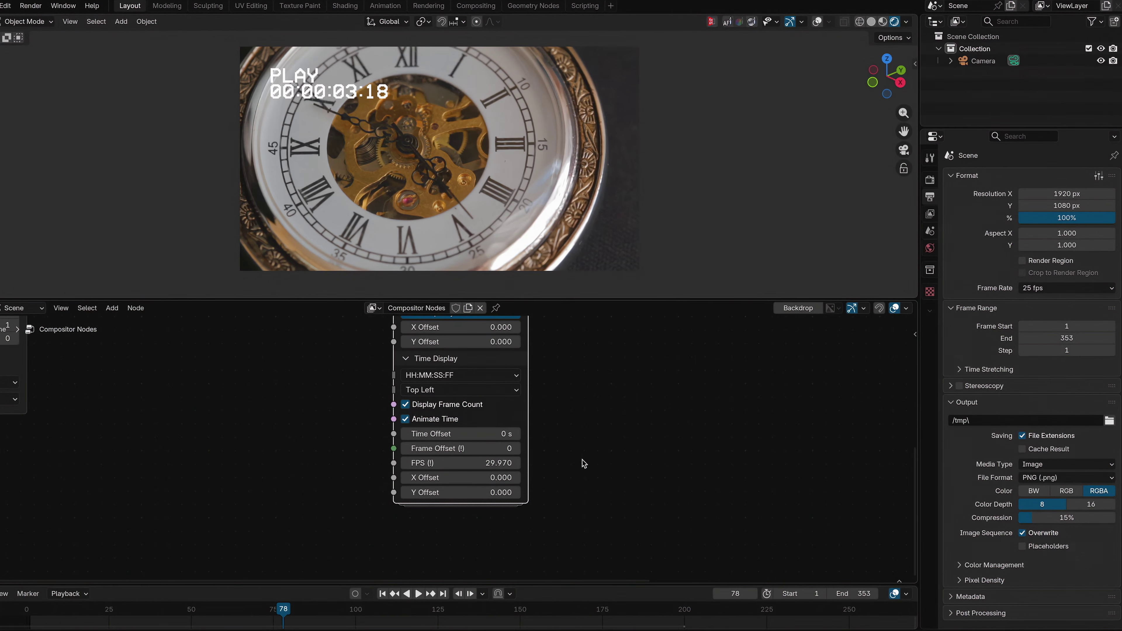
key("Left")
key("Left")
key("Left")
key("Left")
key("Right")
key("Left")
key("Right")
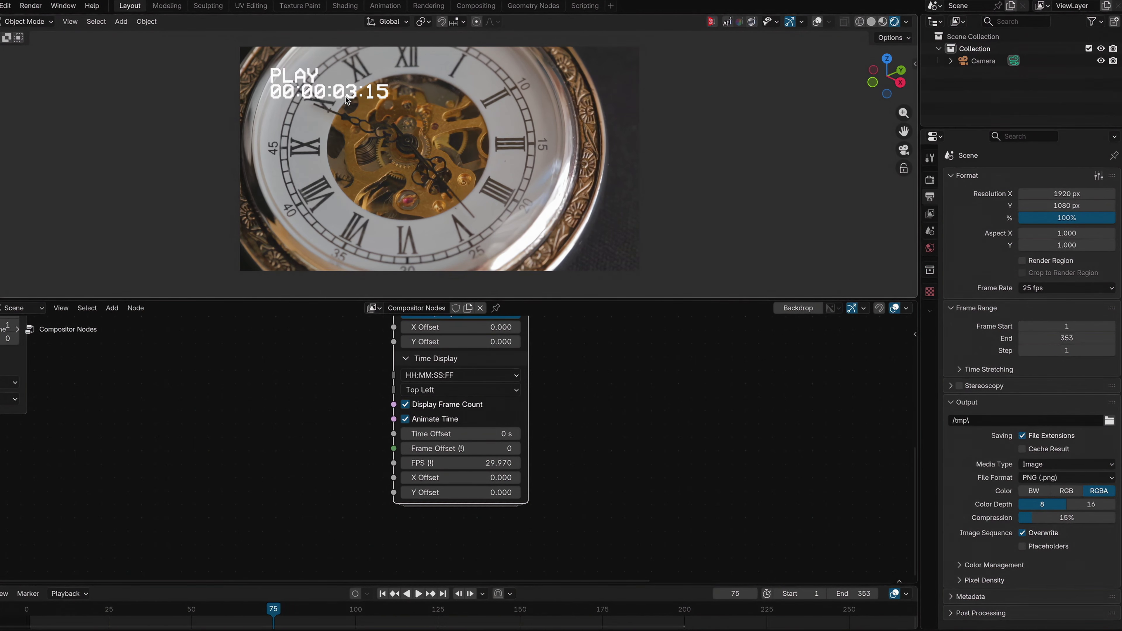
key("Left")
Set the time display's FPS to 25 and scrub the timeline to check the counter
left_click(513, 463)
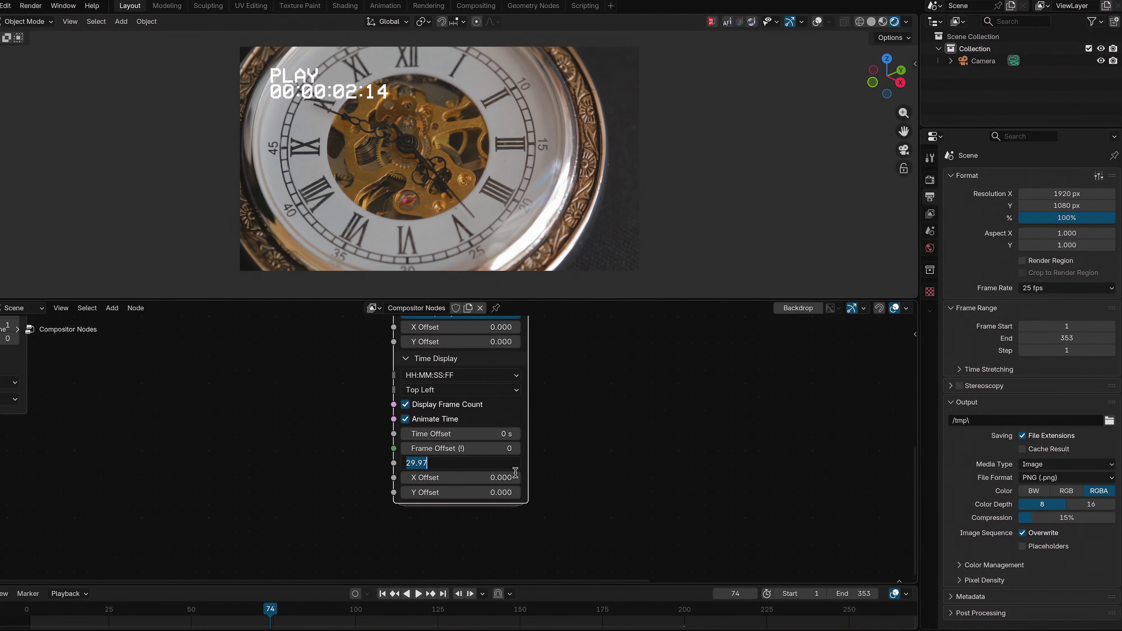
key("Return")
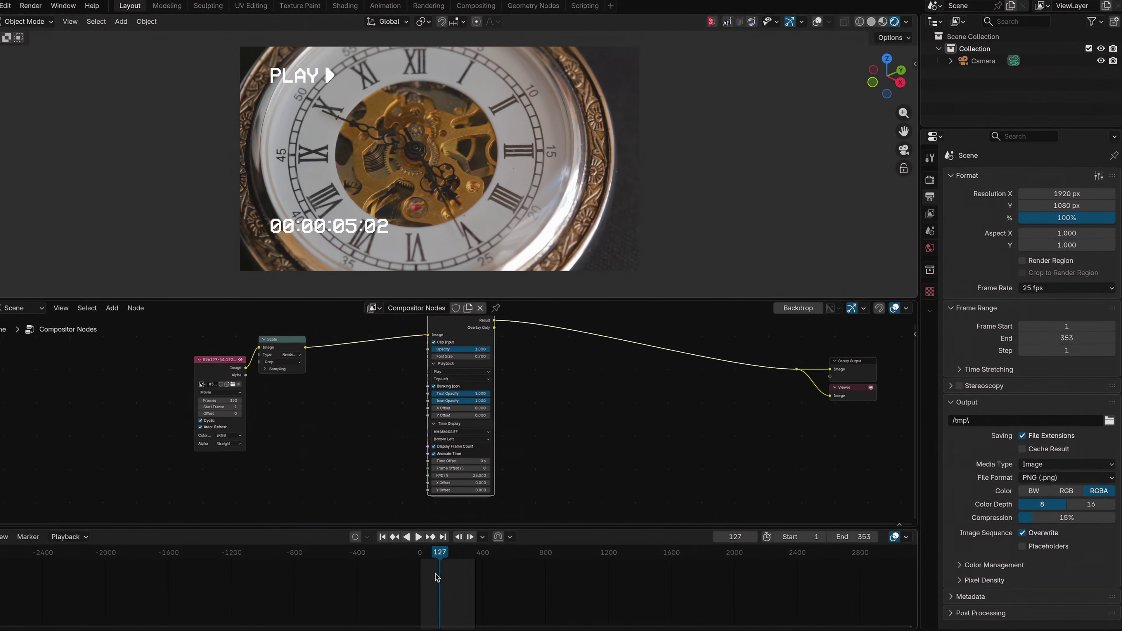
left_click_drag(442, 554, 574, 570)
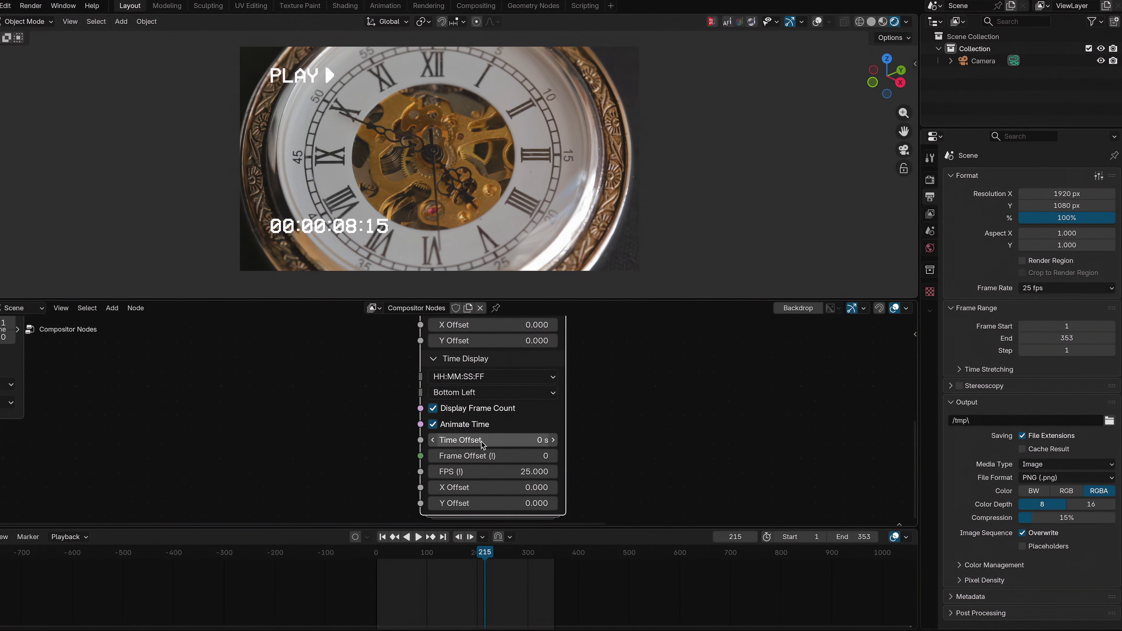
Set the time display's Time Offset to 3h 24m 12s and scrub the timeline to frame 59
left_click_drag(482, 444, 489, 444)
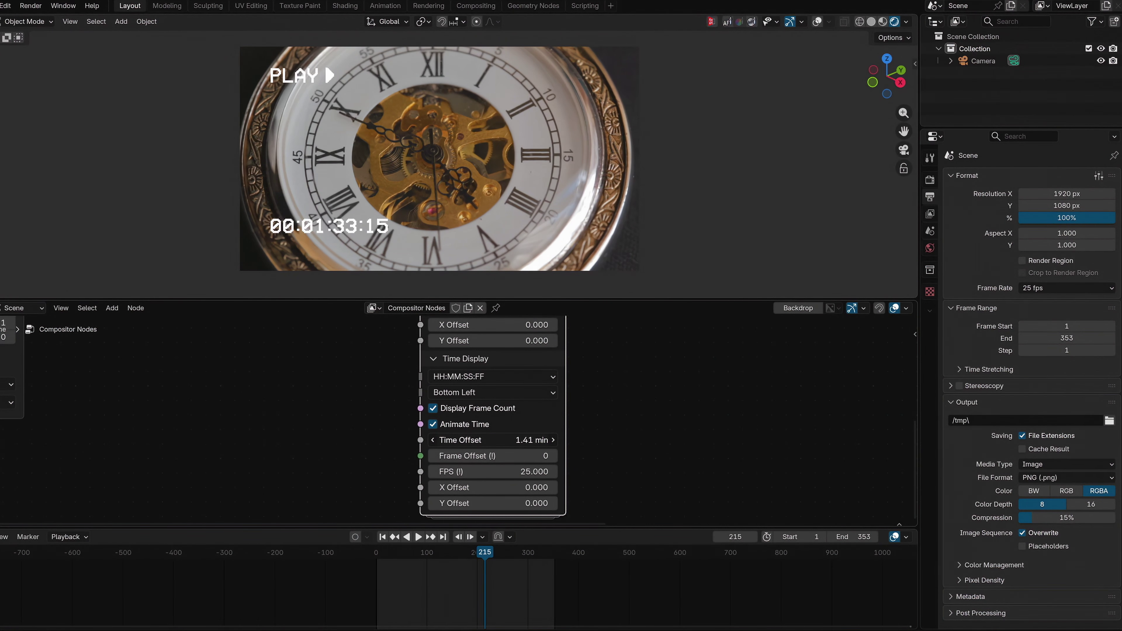
left_click(521, 437)
left_click(517, 436)
type("3h")
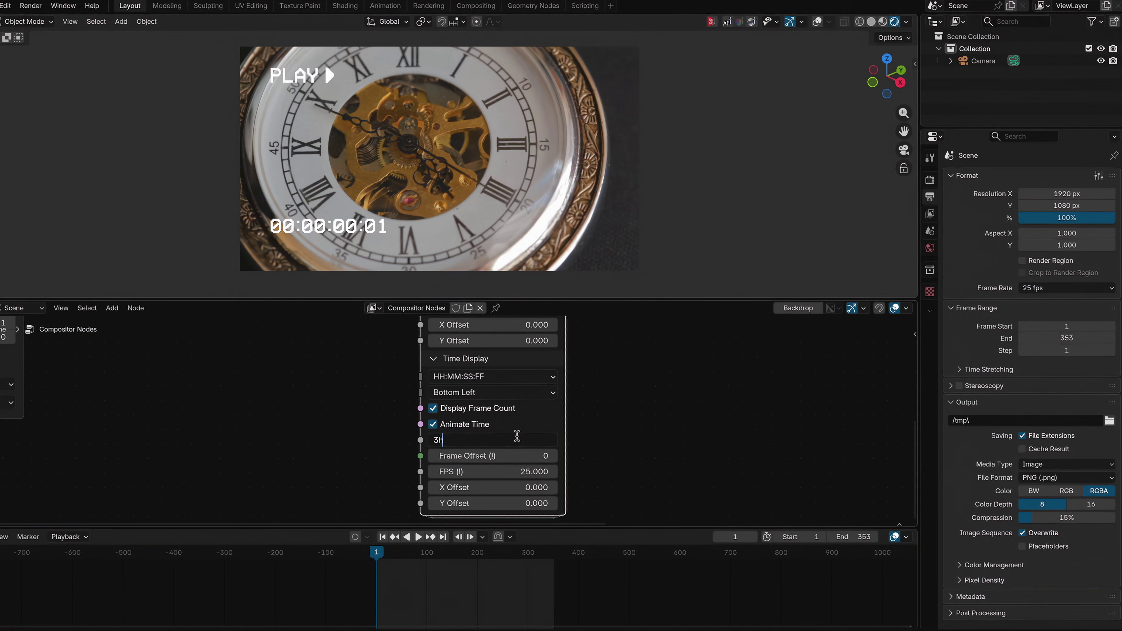
type(" 24m 12s")
key("Return")
left_click_drag(383, 552, 406, 551)
Change the tape playback node's playback mode and play the animation
middle_click_drag(702, 387, 716, 476)
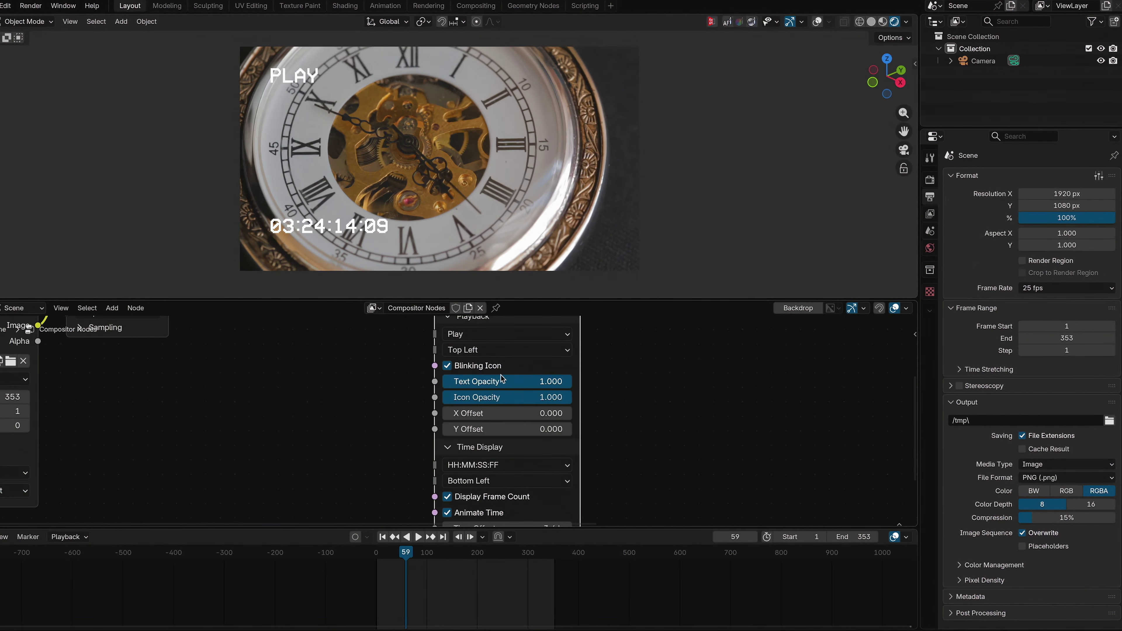
left_click(501, 342)
left_click(484, 385)
key("space")
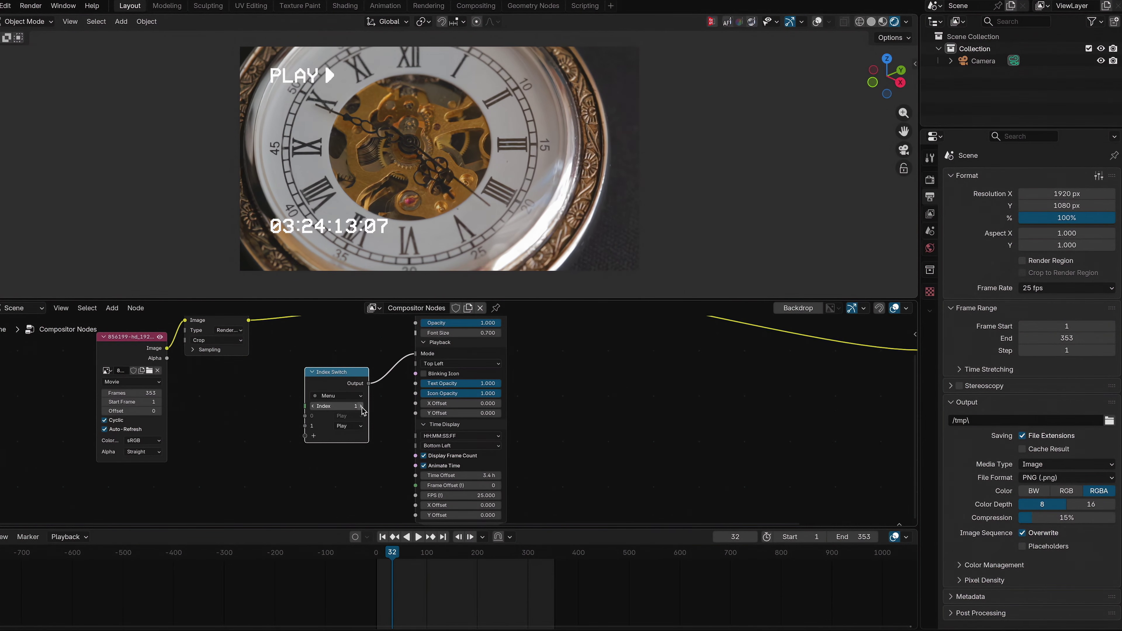
Control the playback mode with the Index Switch node's index, and play the animation from frame 101
mouse_move(336, 406)
left_mouse_down()
mouse_move(353, 406)
mouse_move(345, 410)
left_mouse_up()
left_click_drag(401, 563, 427, 562)
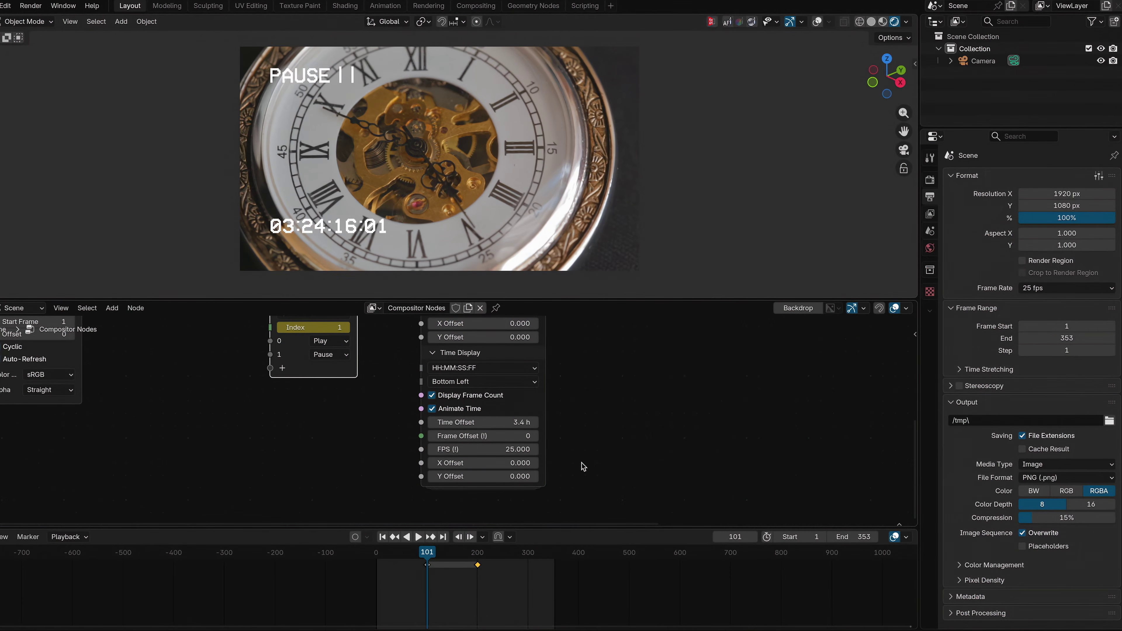
key("space")
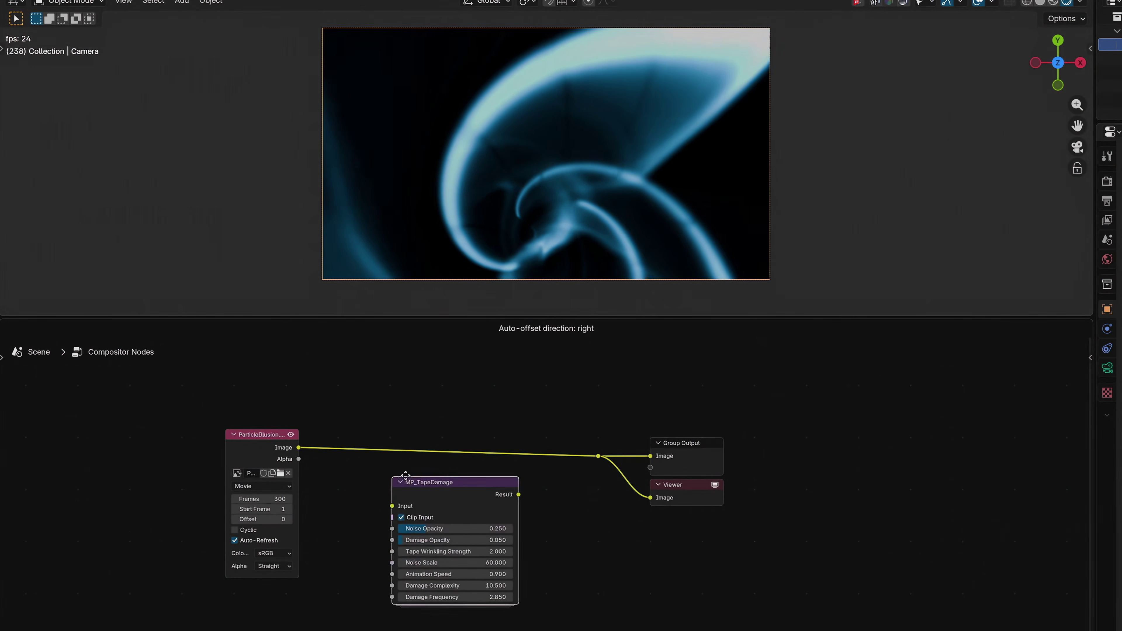
Insert the tape damage node after the movie clip and set its Noise Opacity to 0.548, Damage Opacity to 0.317 and Tape Wrinkling Strength to 12.4
left_click_drag(412, 485, 400, 418)
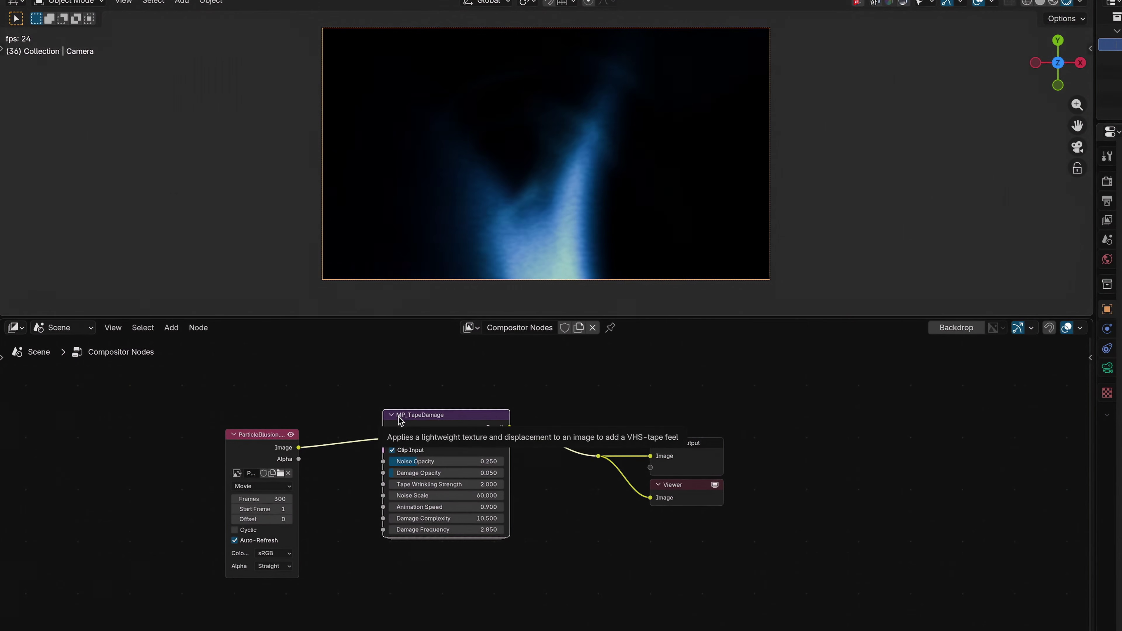
left_click_drag(411, 462, 473, 485)
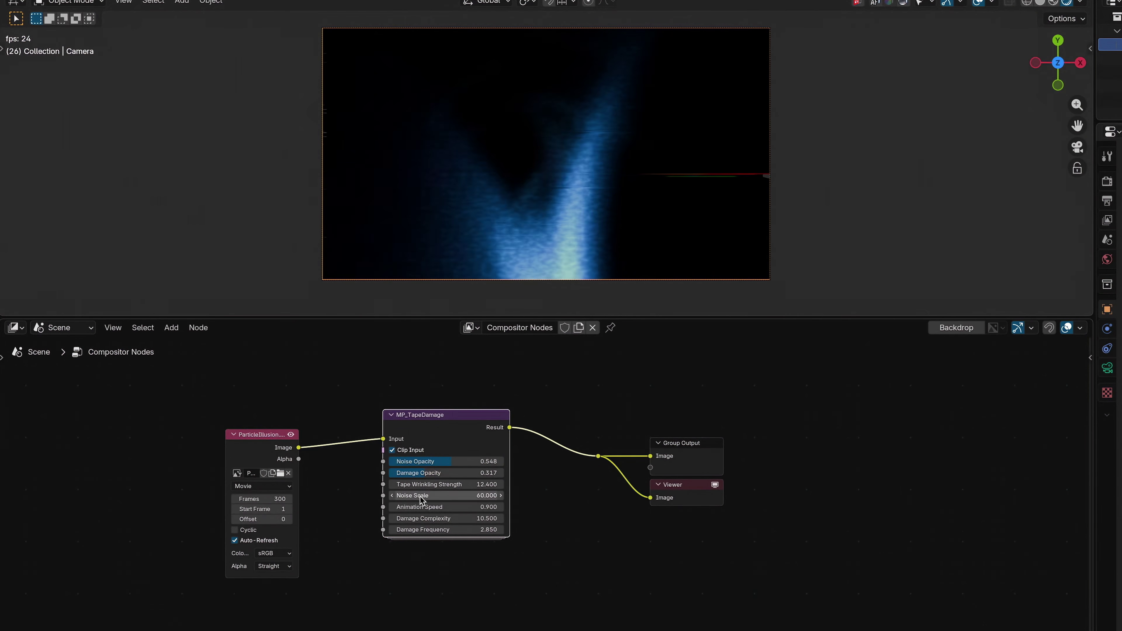
left_click_drag(446, 507, 477, 520)
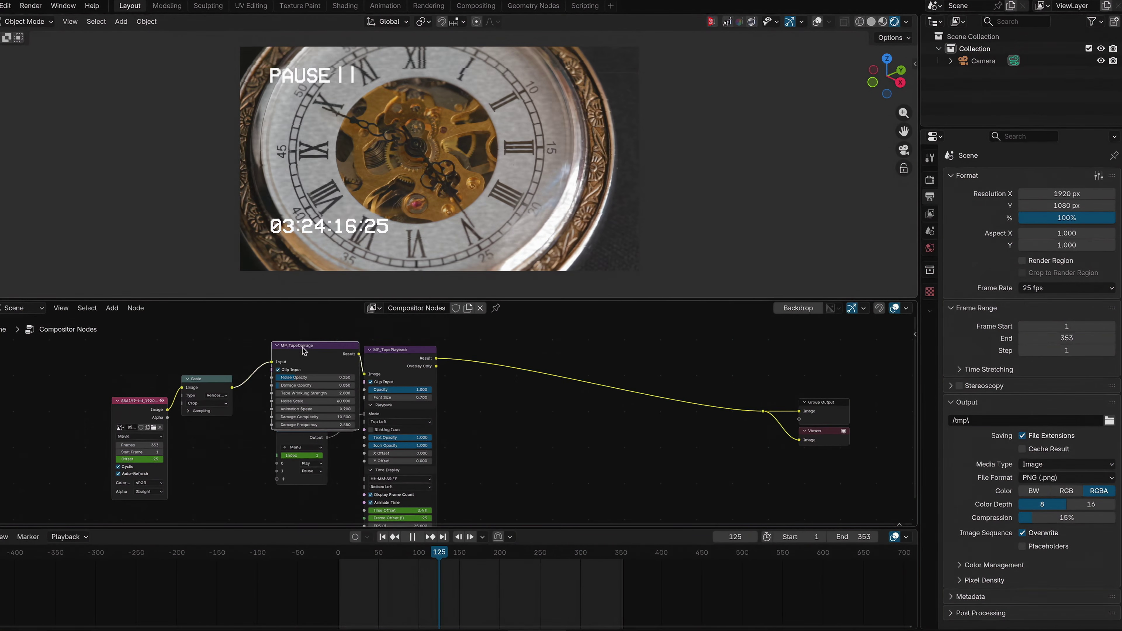
Place the tape damage node between the Scale and tape playback nodes, and adjust the VHS node's modulation Strength
left_click_drag(313, 353, 304, 352)
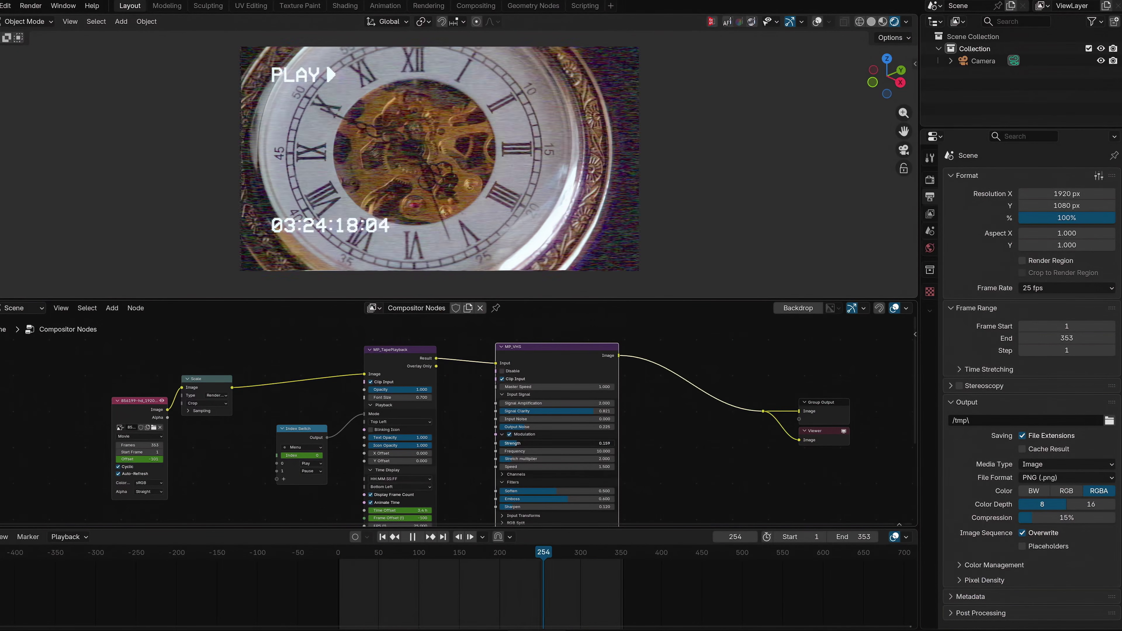
left_click_drag(536, 425, 499, 426)
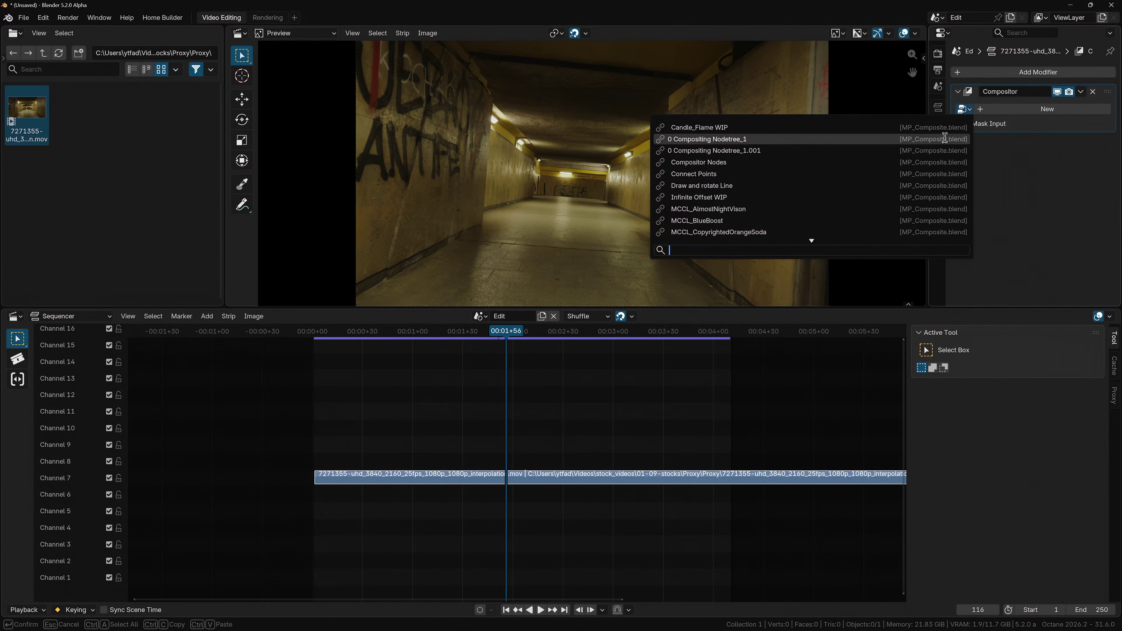
Assign the MP_Halation node tree to the strip's Compositor modifier and adjust its Threshold
scroll(876, 265, "down", 20)
scroll(866, 237, "down", 10)
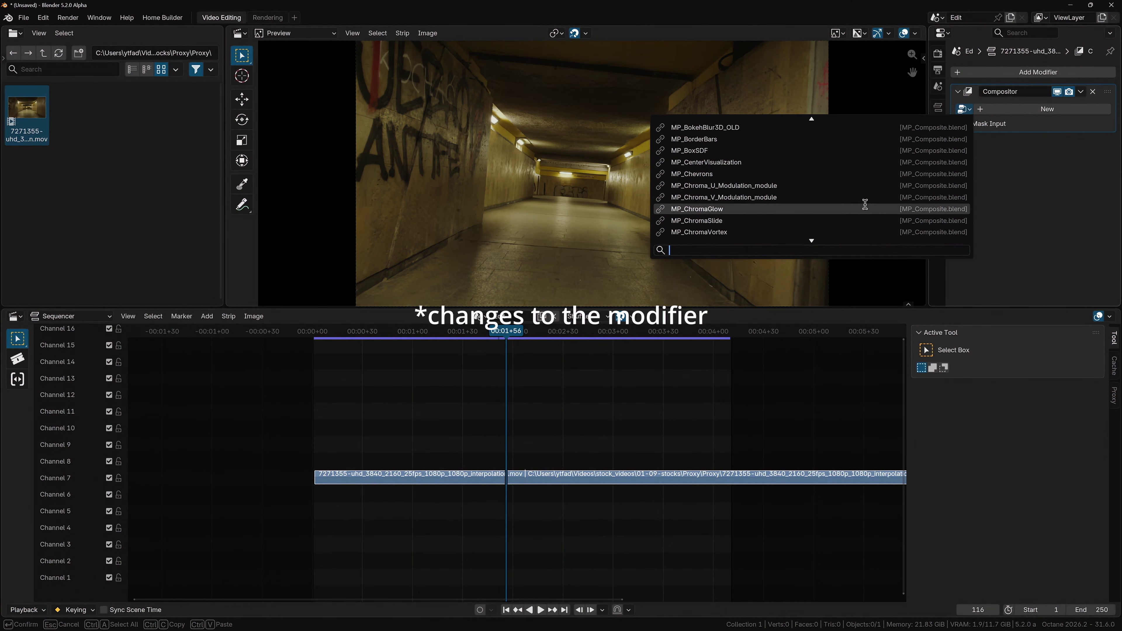
scroll(866, 237, "down", 10)
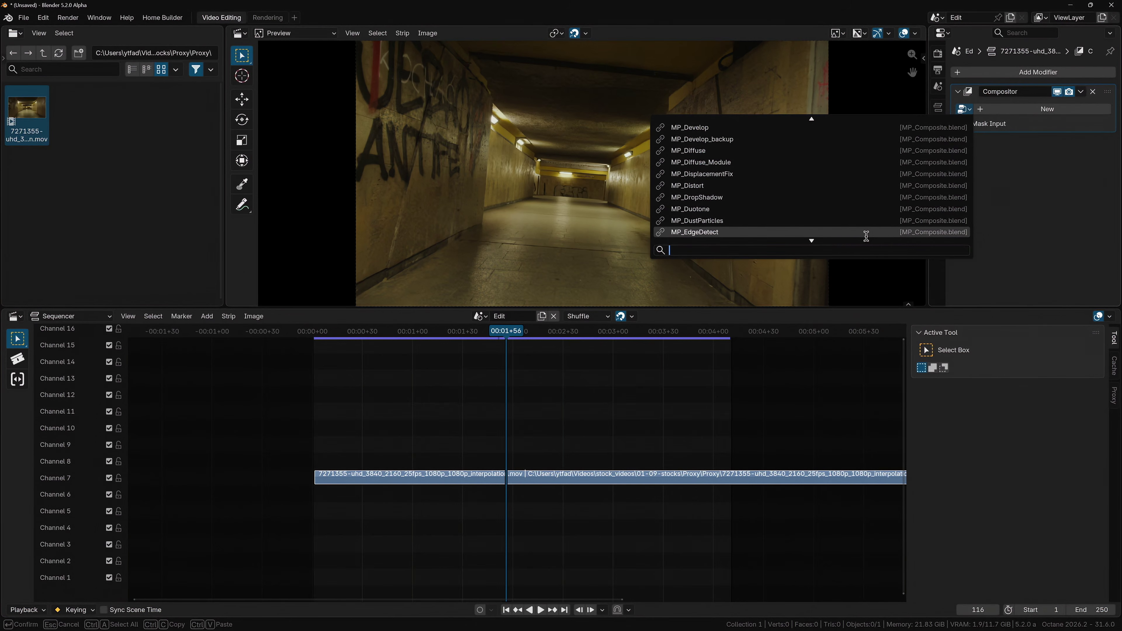
scroll(818, 208, "down", 8)
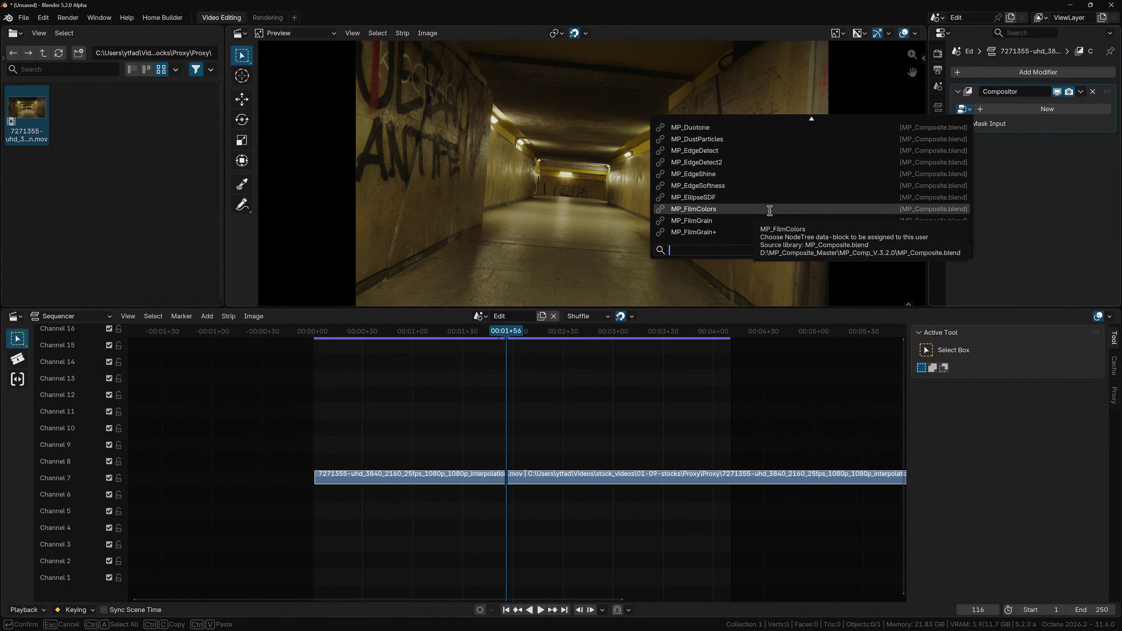
scroll(770, 210, "down", 8)
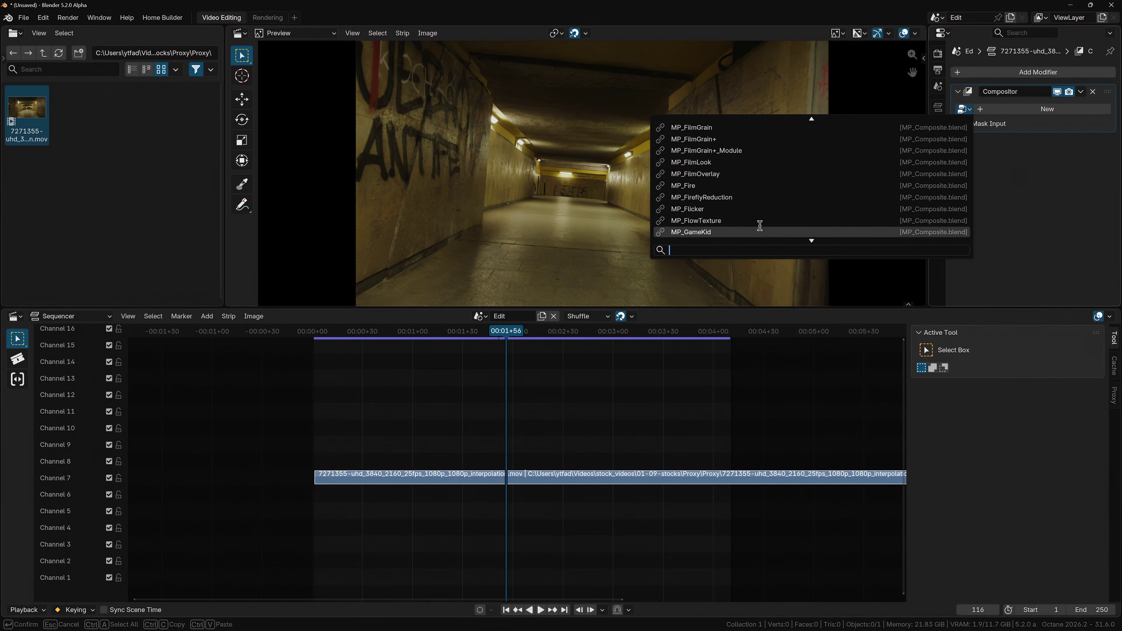
scroll(733, 220, "down", 9)
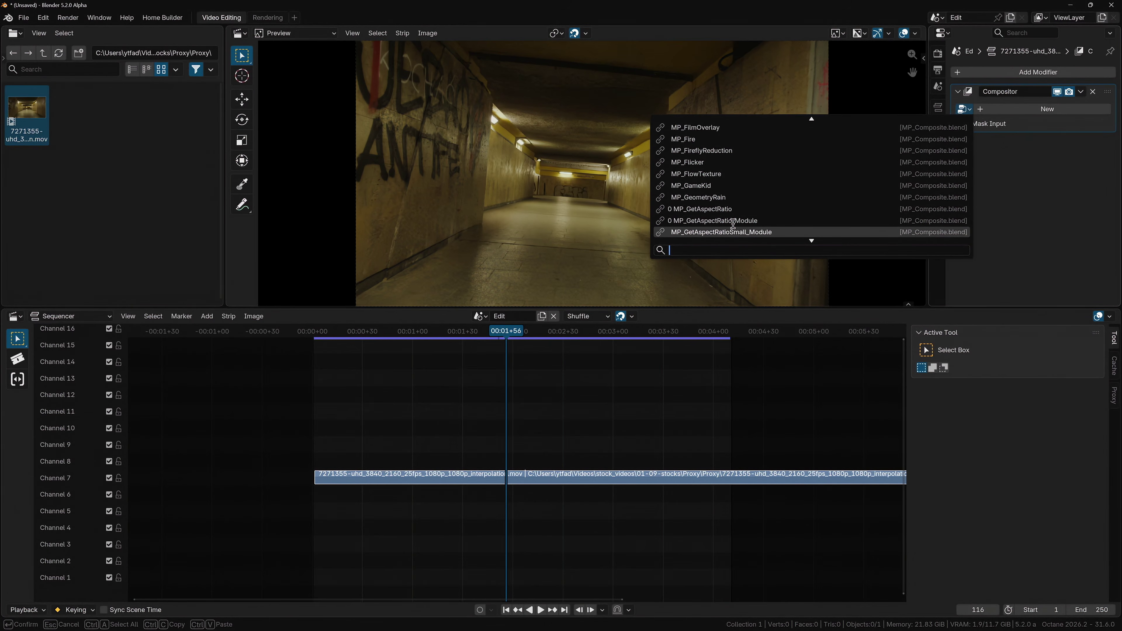
scroll(734, 221, "down", 5)
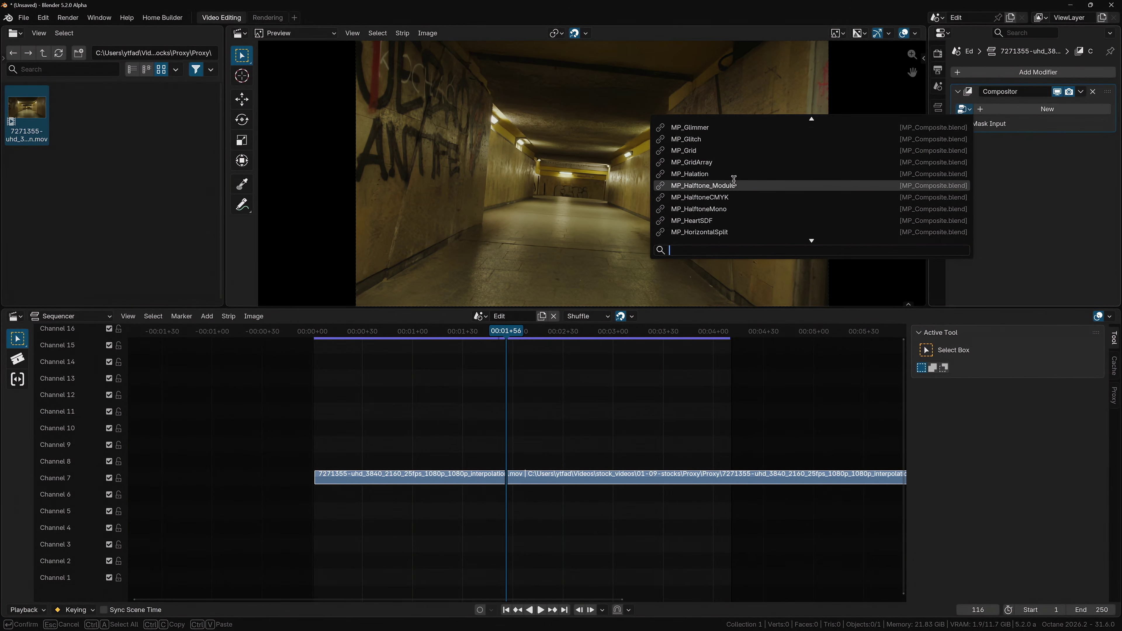
left_click(735, 177)
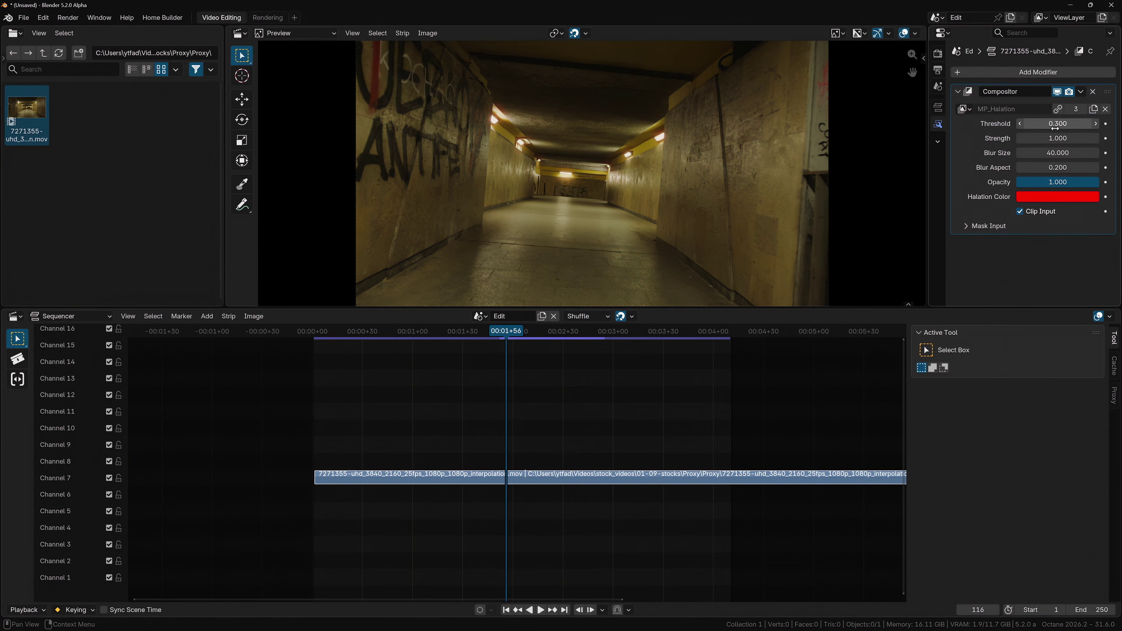
left_click_drag(1054, 128, 1078, 138)
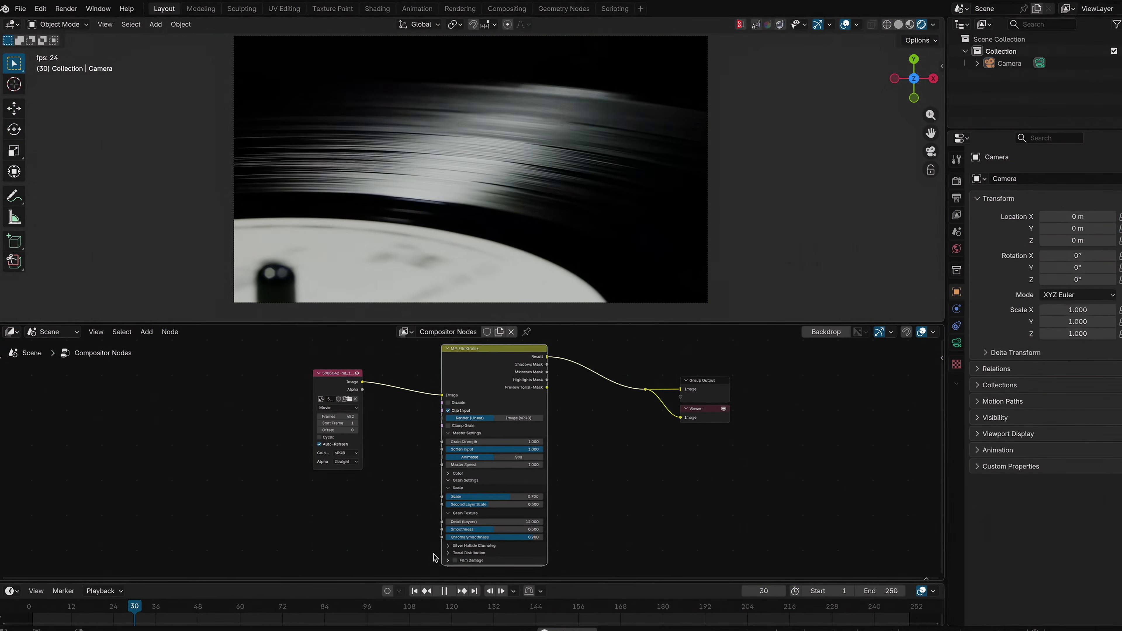
Toggle Film Damage on the film grain node, compare Clamp Grain off and on during playback, and adjust Grain Strength
scroll(344, 552, "down", 1)
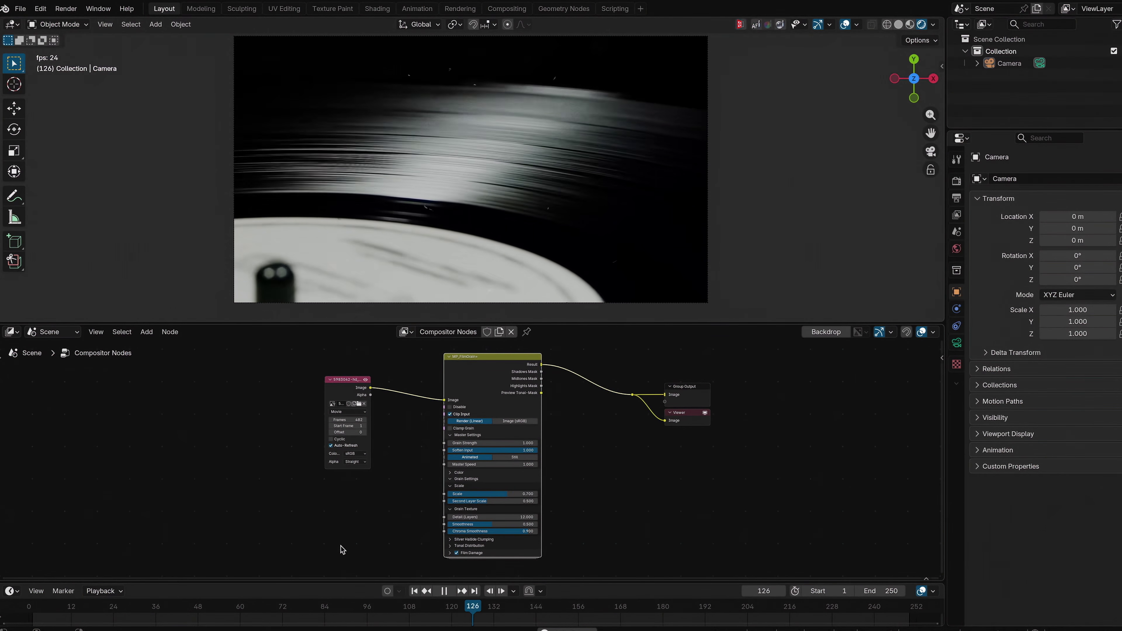
left_click(456, 553)
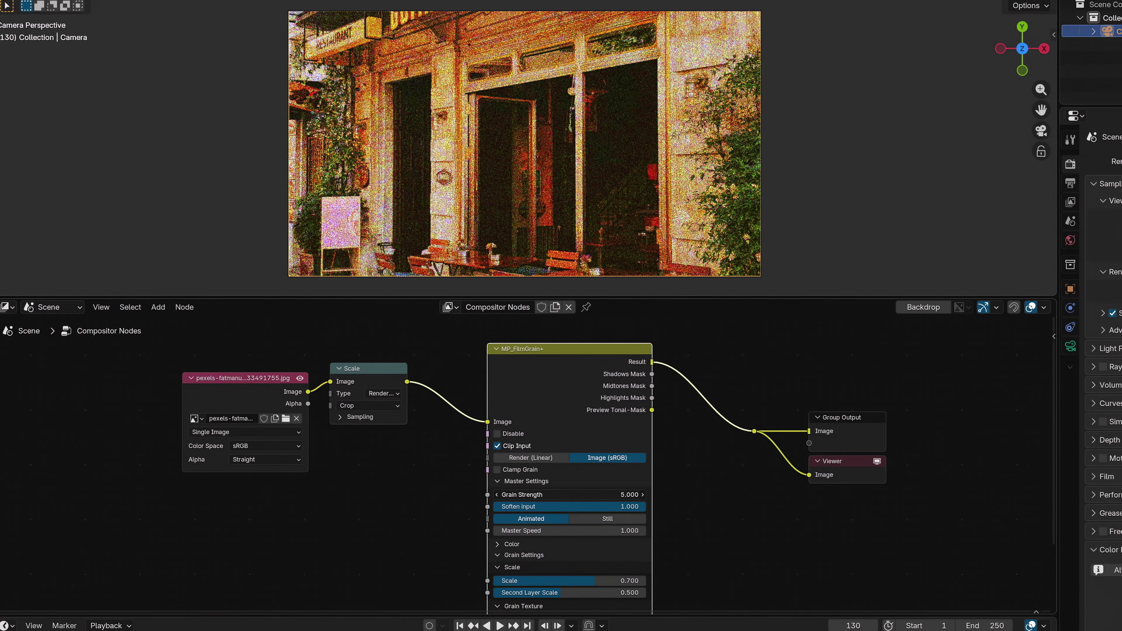
left_click(540, 471)
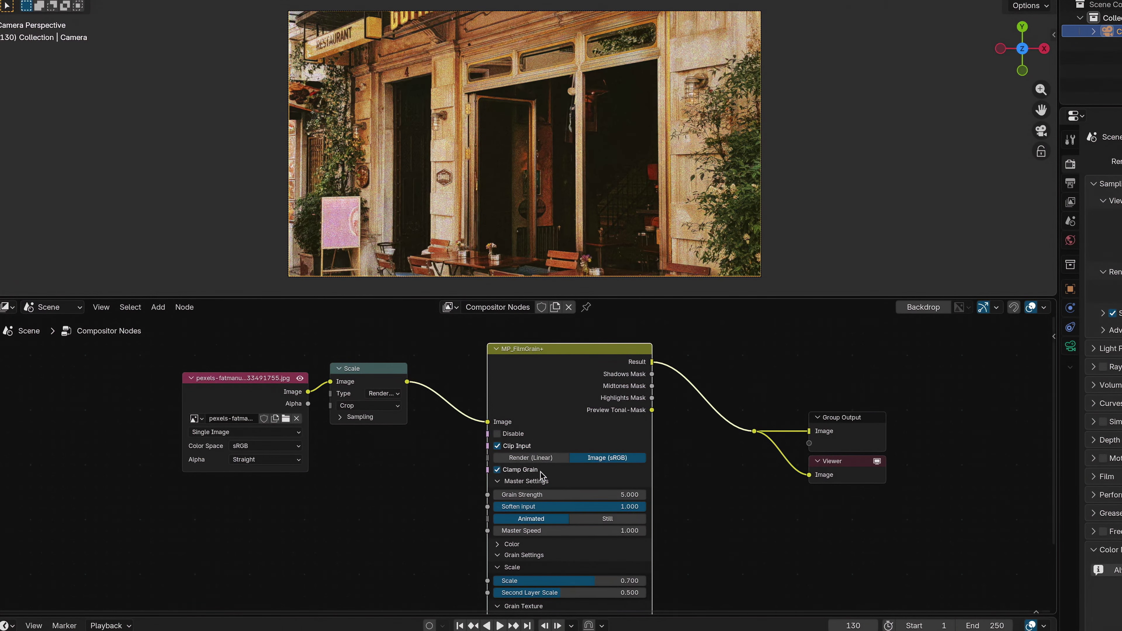
key("space")
left_click(530, 471)
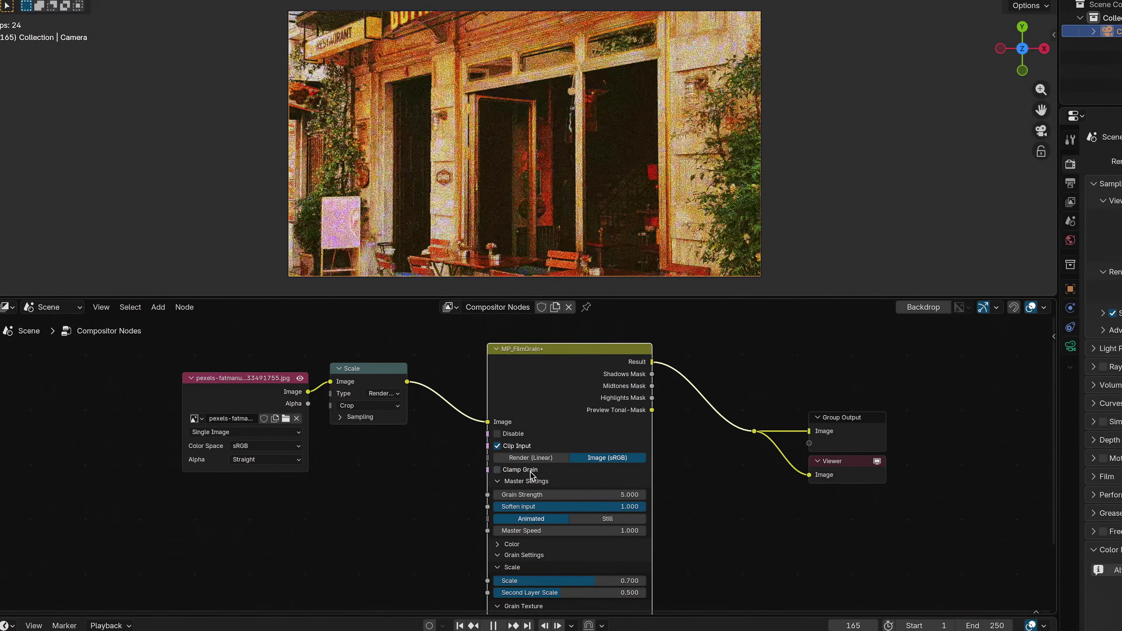
left_click(532, 475)
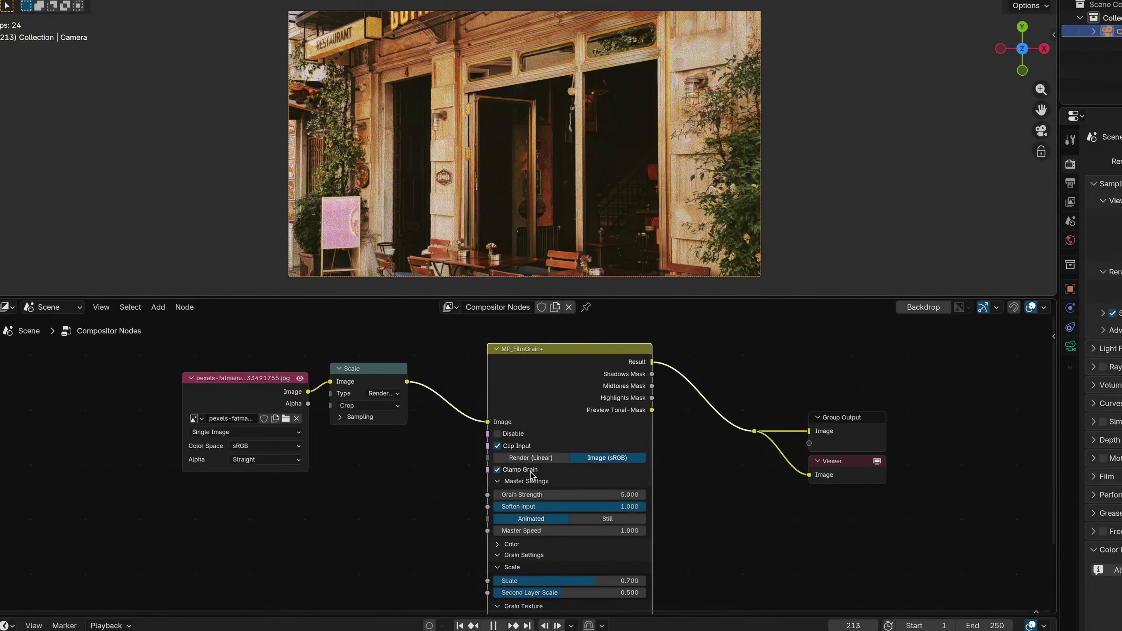
mouse_move(618, 495)
left_mouse_down()
mouse_move(552, 495)
mouse_move(618, 495)
left_mouse_up()
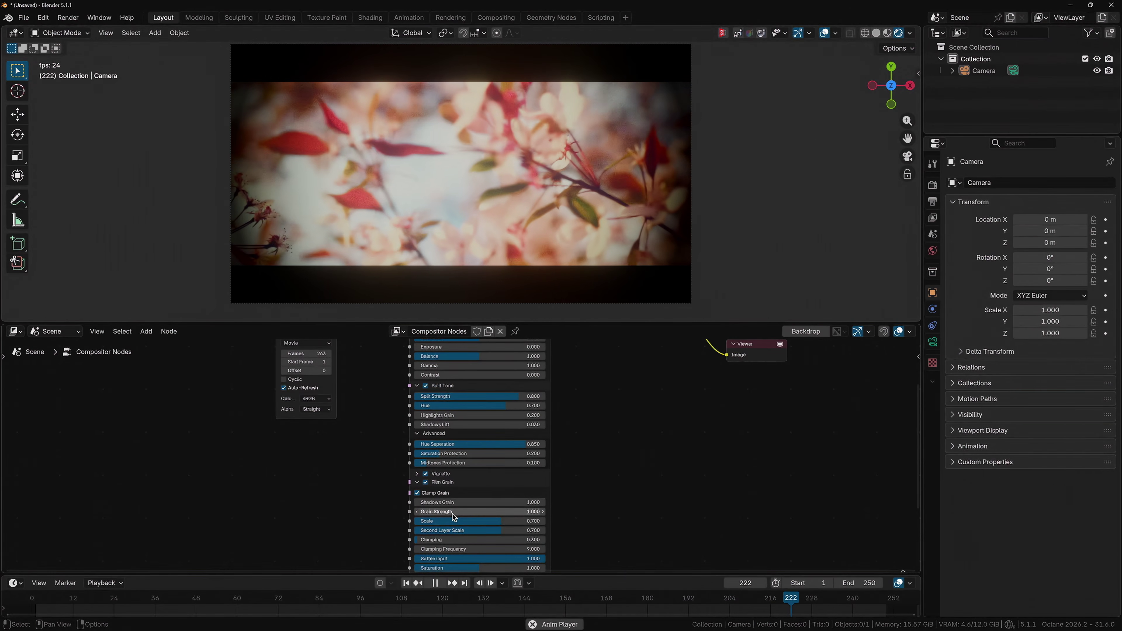
Adjust the MP_FilmLook node's Grain Strength and toggle its Color section during playback, leaving Color disabled
left_click_drag(453, 513, 517, 514)
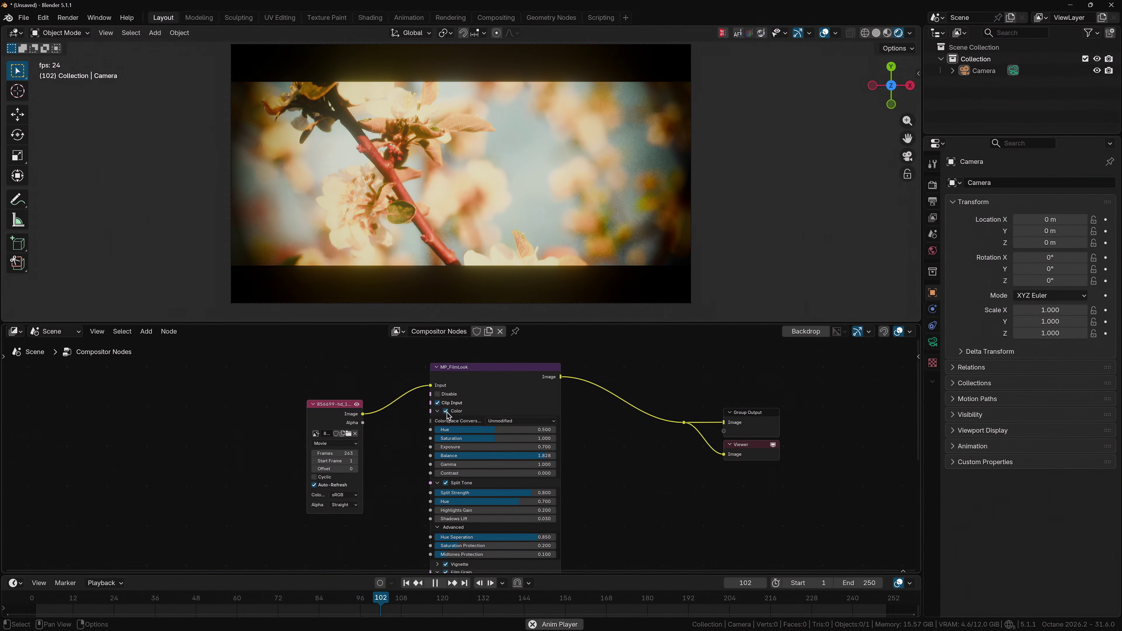
left_click(446, 412)
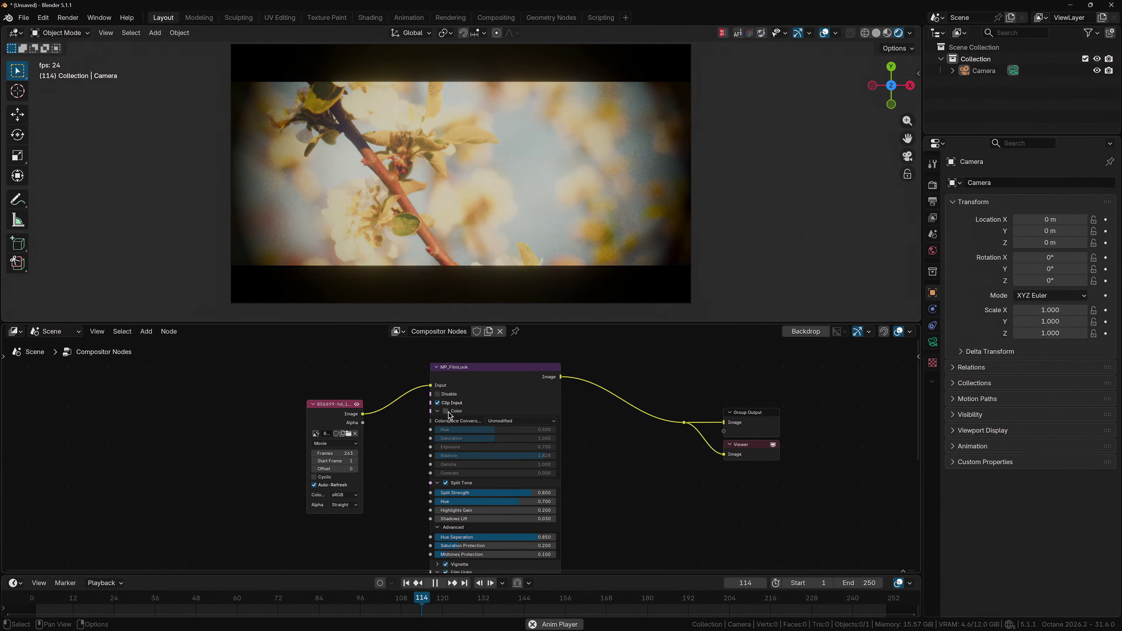
left_click(447, 412)
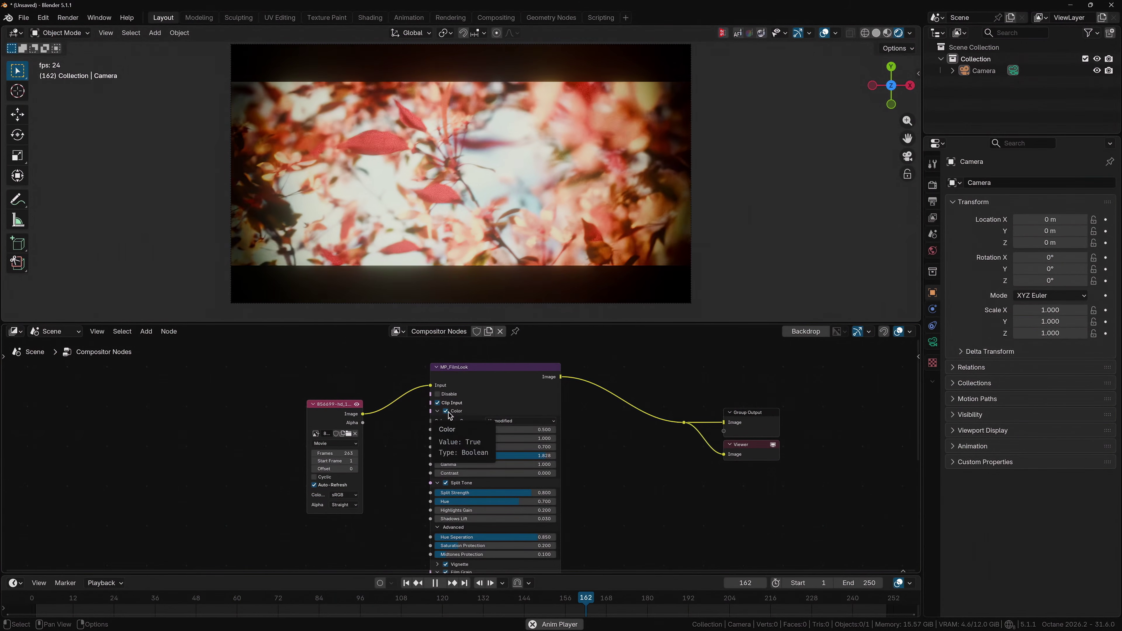
left_click(448, 412)
left_click(447, 412)
left_click(448, 412)
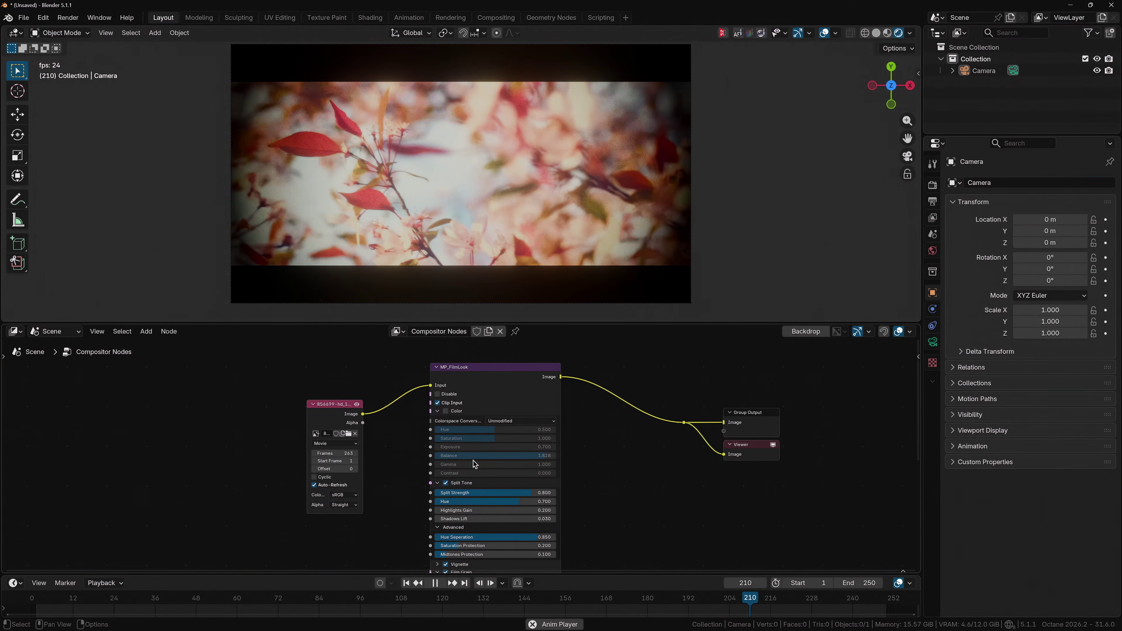
Set the MP_FilmLook node's Split Tone Highlights Gain to 0.400 and raise its Shadows Lift
left_click_drag(491, 511, 521, 511)
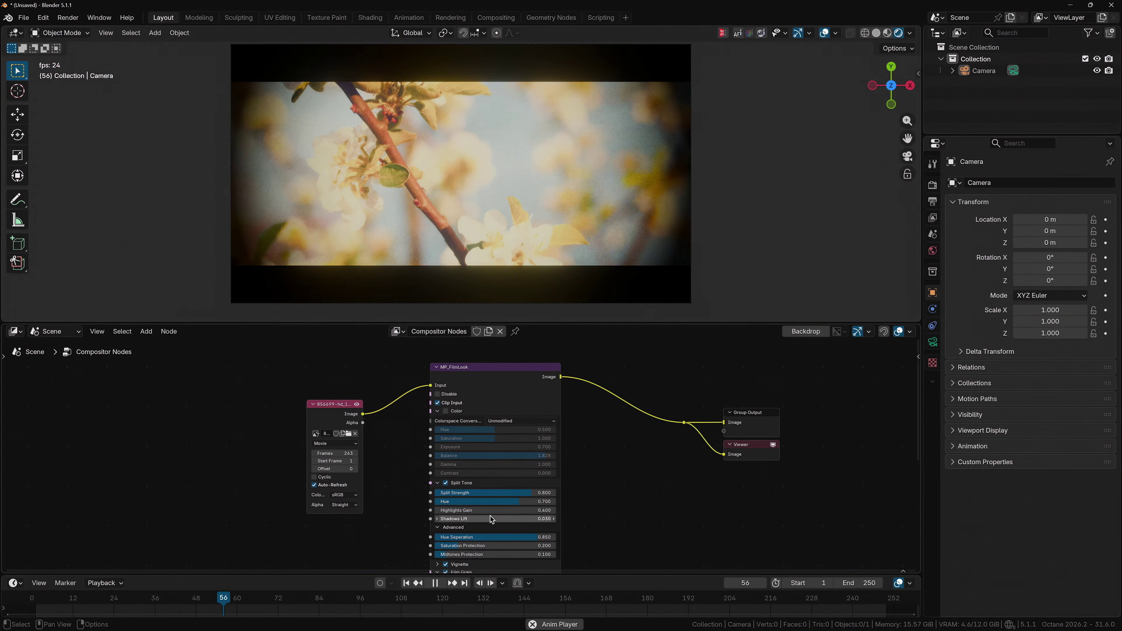
left_click_drag(491, 516, 494, 516)
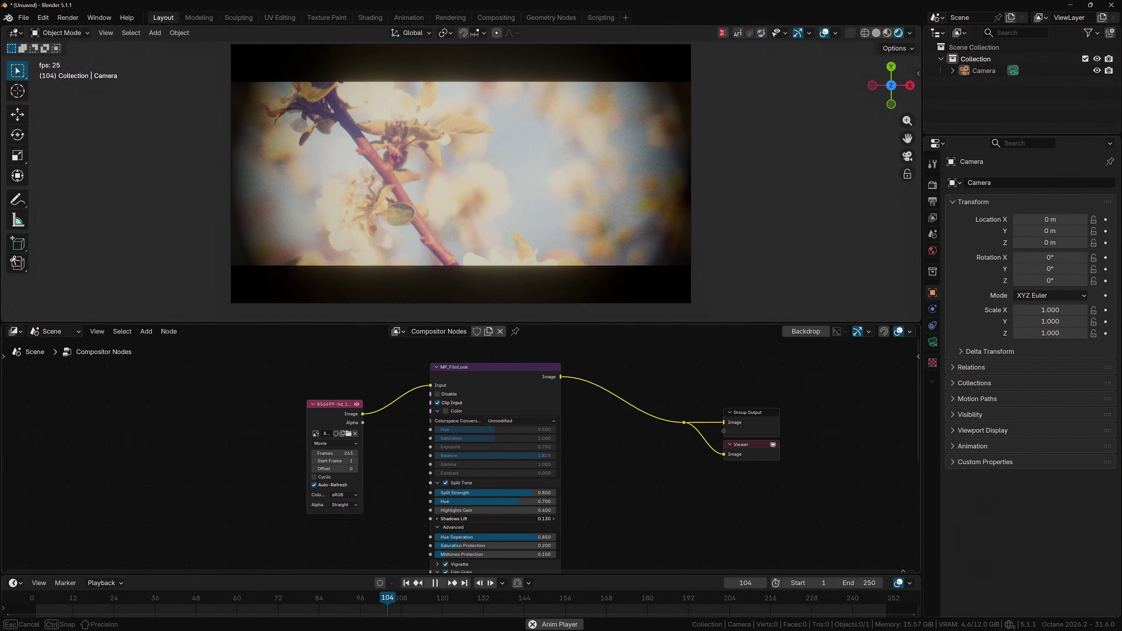
left_click_drag(491, 519, 526, 501)
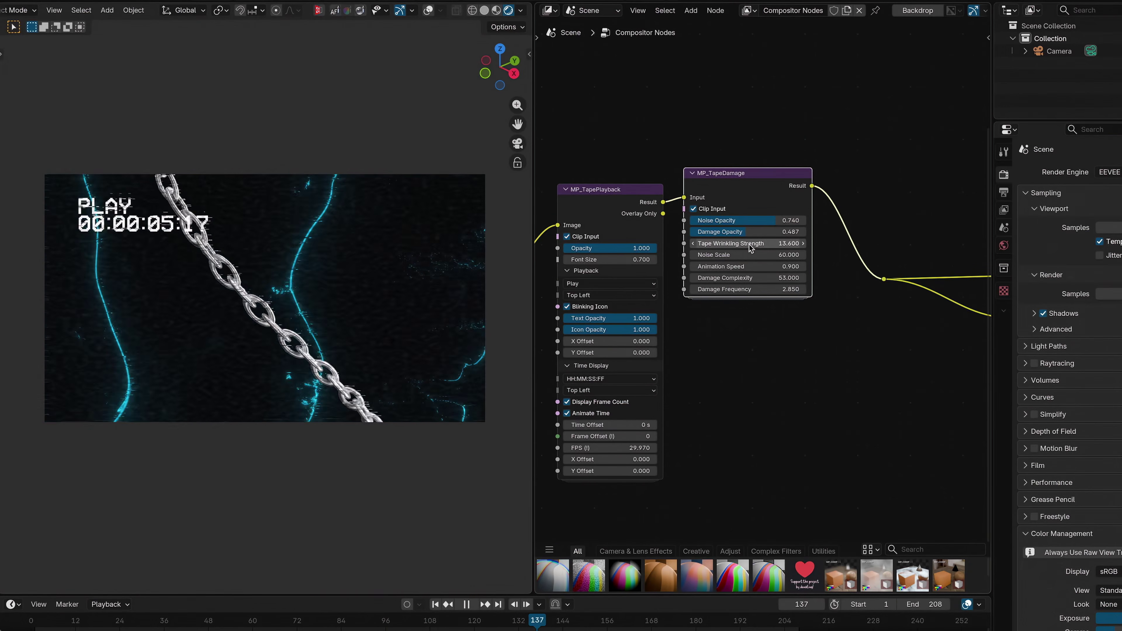
Adjust the Tape Wrinkling Strength and lower the Damage Frequency of the MP_TapeDamage node during playback
left_click_drag(747, 243, 753, 243)
left_click_drag(750, 289, 699, 289)
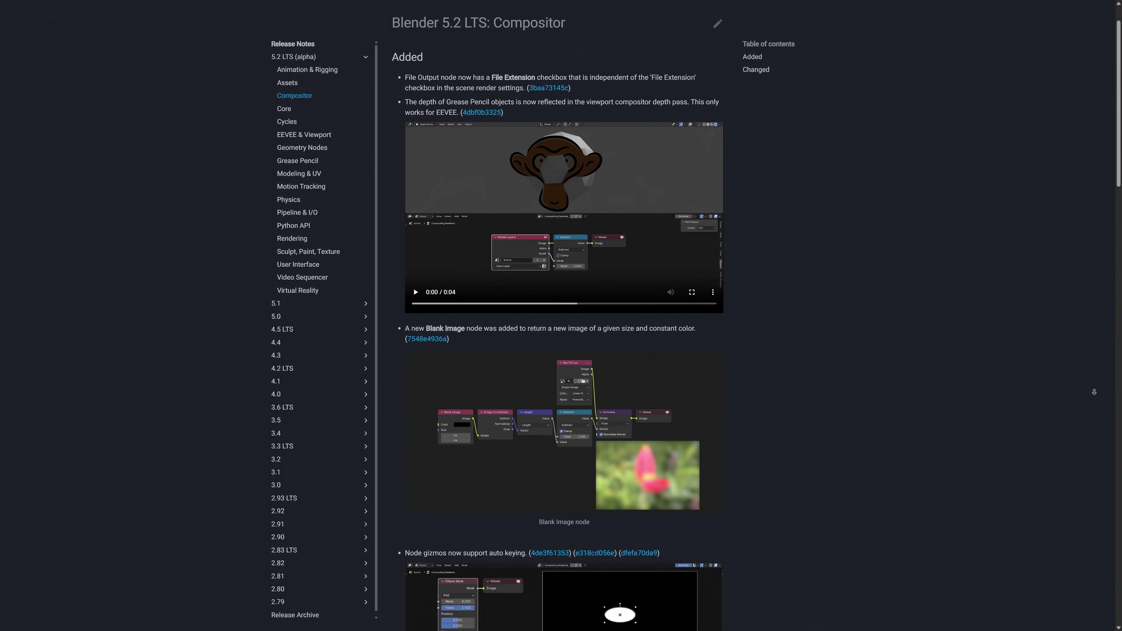
Switch to the Blender 5.2 LTS Compositor release notes and review the added features through lazy evaluation of Switch nodes
scroll(1093, 397, "down", 2)
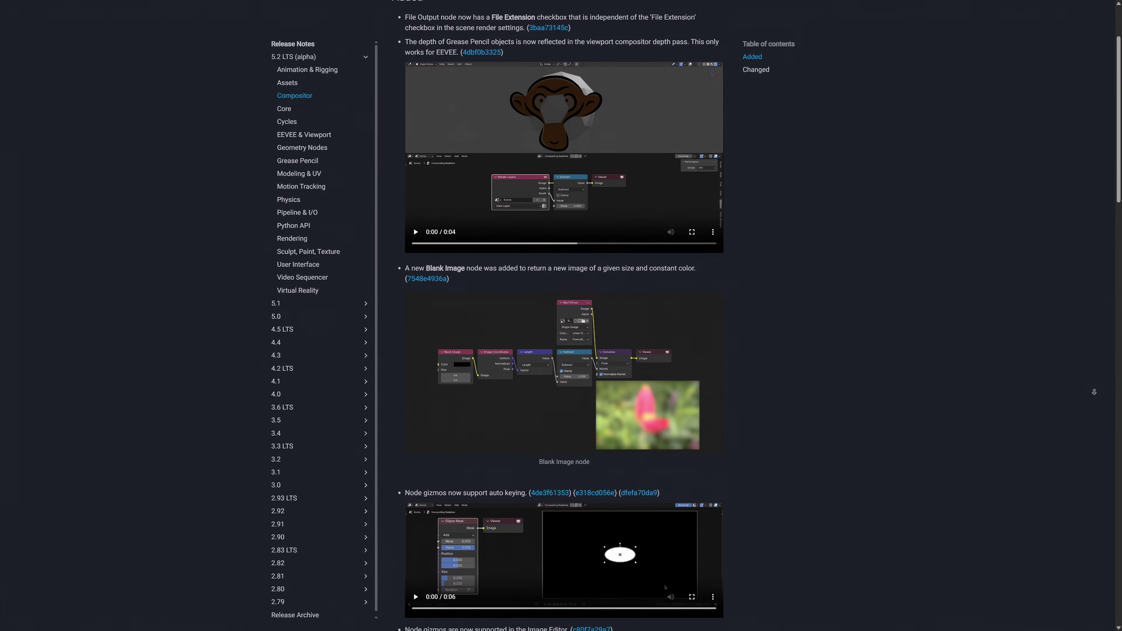
left_click(414, 533)
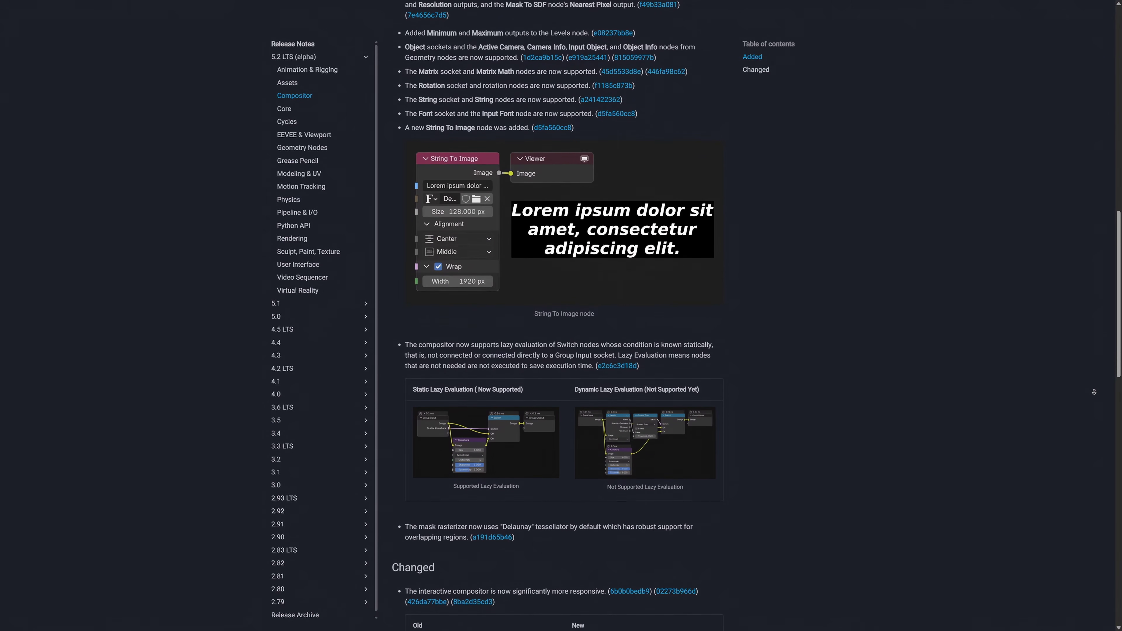
scroll(564, 309, "down", 1)
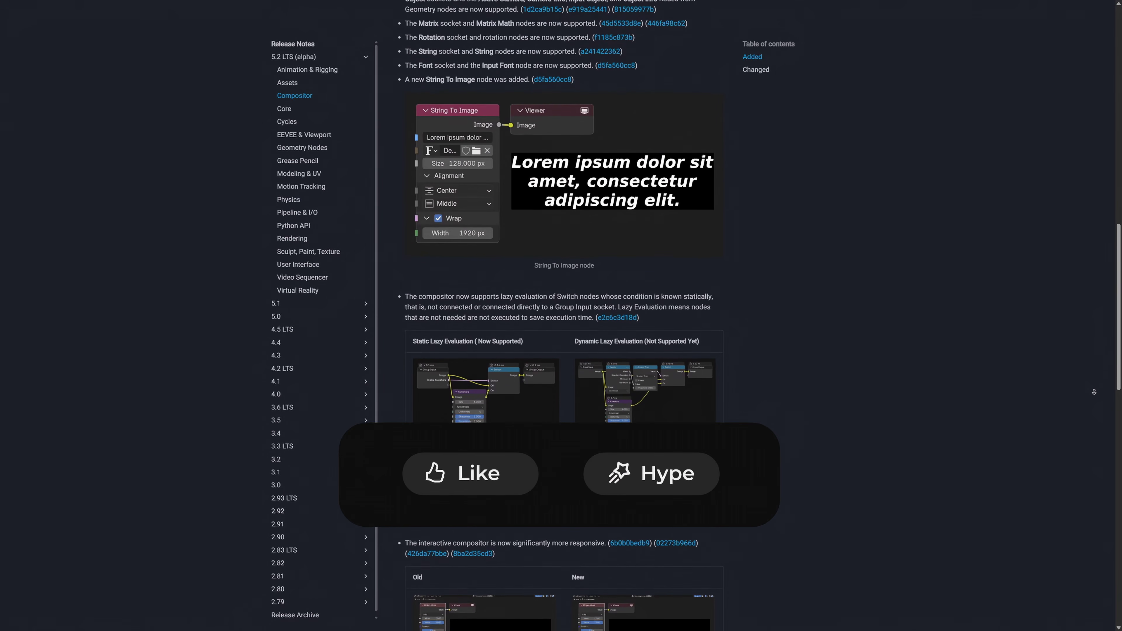